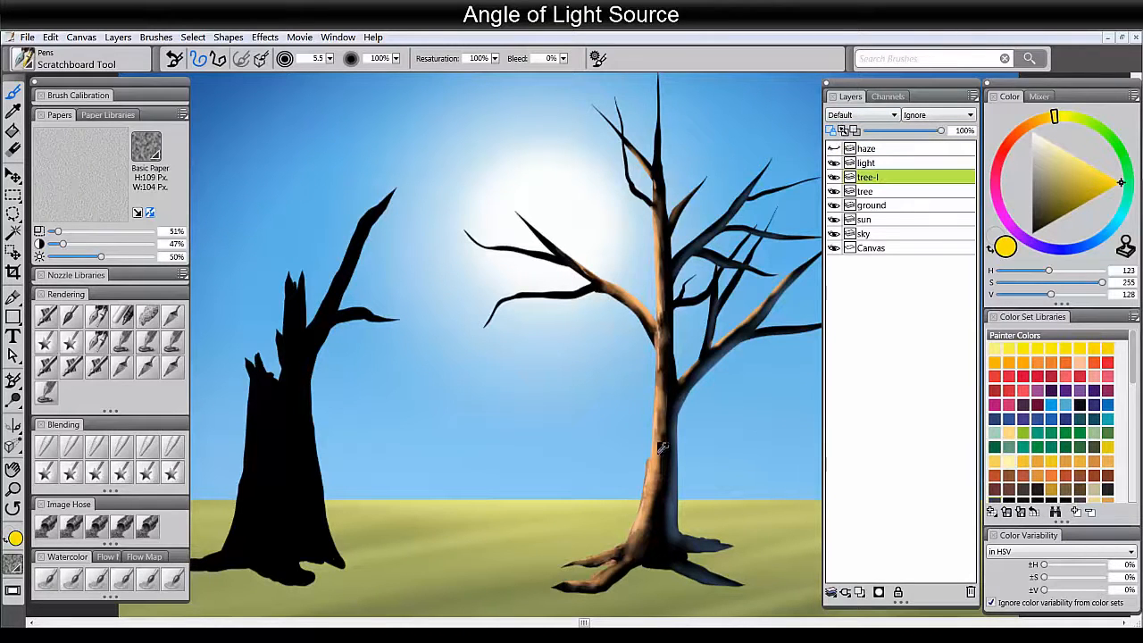
Sample brown from the leafless tree's trunk and paint the broken tree's sun-facing bark and branches on the tree-l layer.
left_click(665, 422, "alt")
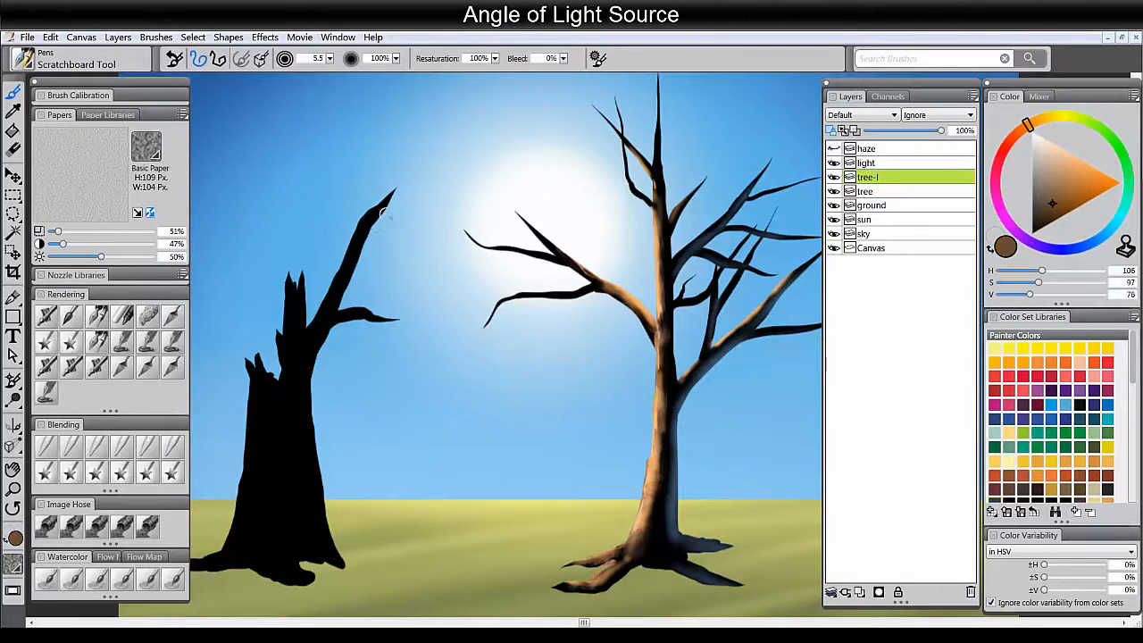
mouse_move(388, 194)
left_mouse_down()
mouse_move(290, 384)
mouse_move(355, 307)
mouse_move(339, 307)
mouse_move(332, 316)
mouse_move(392, 321)
mouse_move(337, 298)
mouse_move(302, 333)
mouse_move(298, 276)
mouse_move(294, 291)
mouse_move(320, 492)
mouse_move(307, 540)
mouse_move(296, 504)
mouse_move(282, 537)
mouse_move(306, 576)
left_mouse_up()
left_click_drag(307, 576, 290, 496)
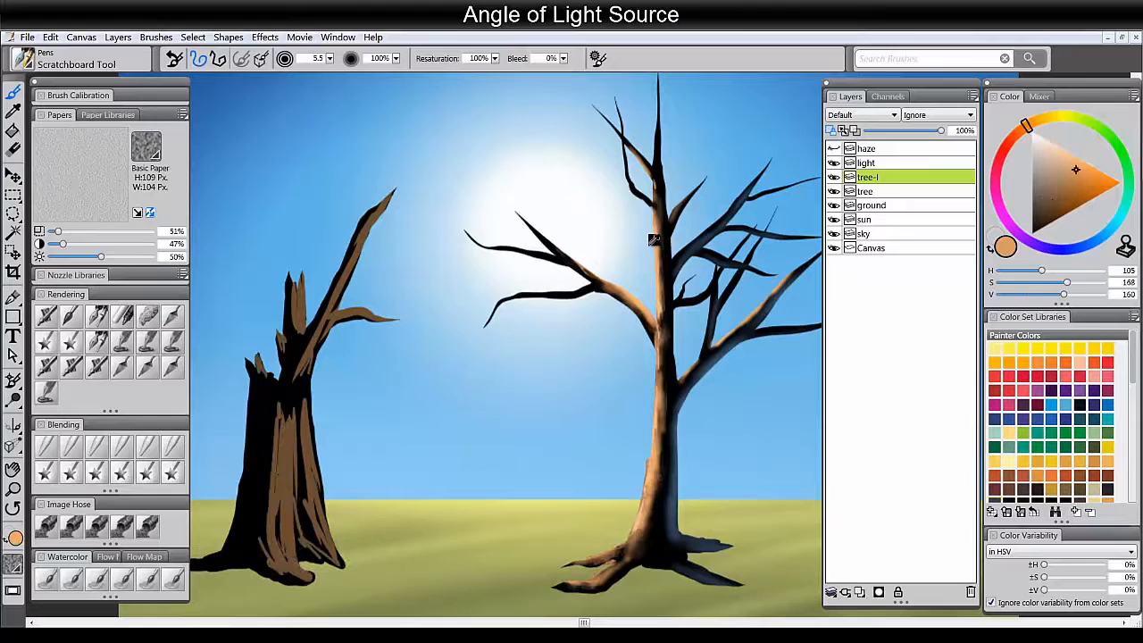
Sample the light orange from the leafless tree and paint highlights along the broken tree's branches, splinters and trunk.
left_click(653, 242, "alt")
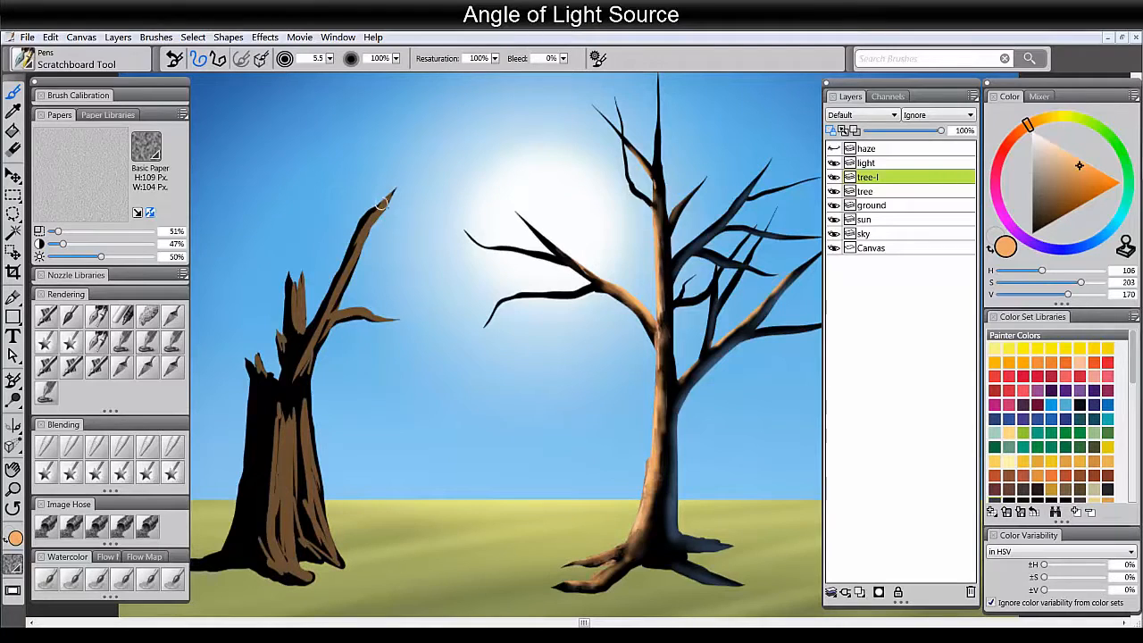
left_click_drag(390, 196, 325, 302)
mouse_move(352, 261)
left_mouse_down()
mouse_move(320, 347)
mouse_move(364, 313)
mouse_move(379, 317)
left_mouse_up()
left_click_drag(317, 343, 302, 367)
mouse_move(300, 308)
left_mouse_down()
mouse_move(289, 429)
mouse_move(317, 536)
mouse_move(286, 534)
mouse_move(318, 550)
mouse_move(286, 543)
left_mouse_up()
left_click_drag(457, 432, 505, 437)
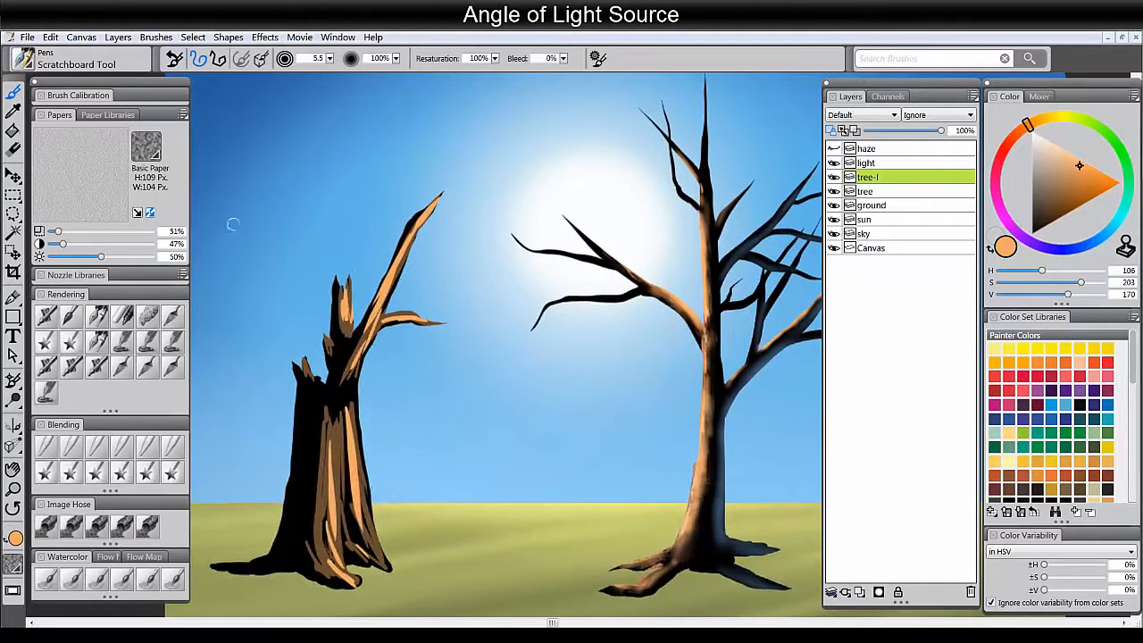
Sample the sky blue, mute it to H 236, S 116, V 148, and paint reflected light on the broken trunk's shaded side.
left_click(291, 218, "alt")
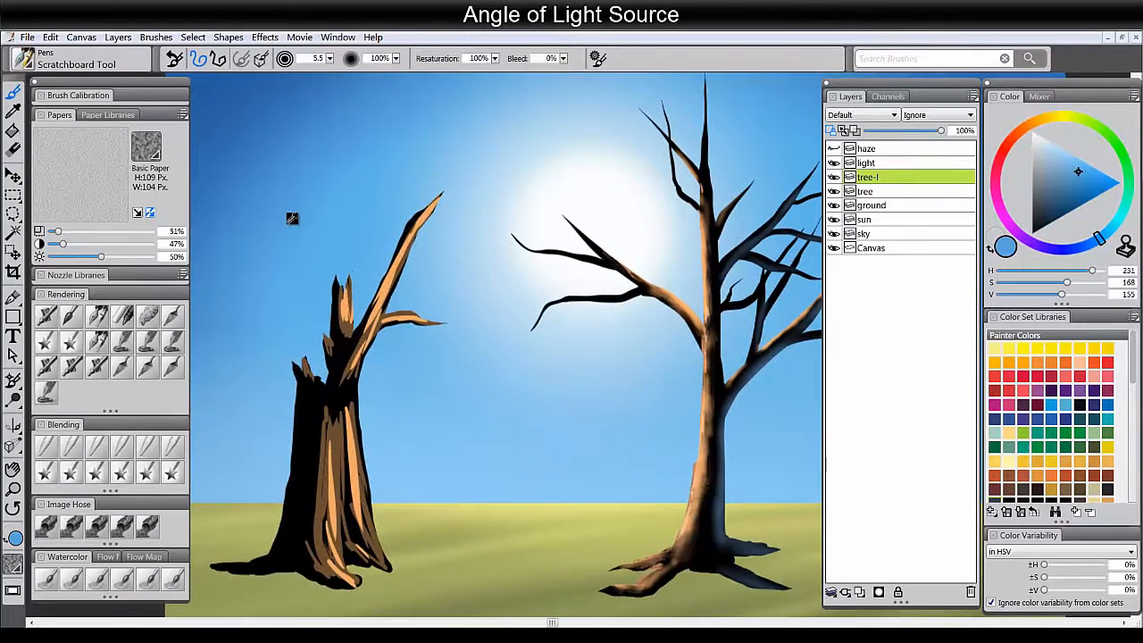
left_click(1066, 175)
left_click(1088, 242)
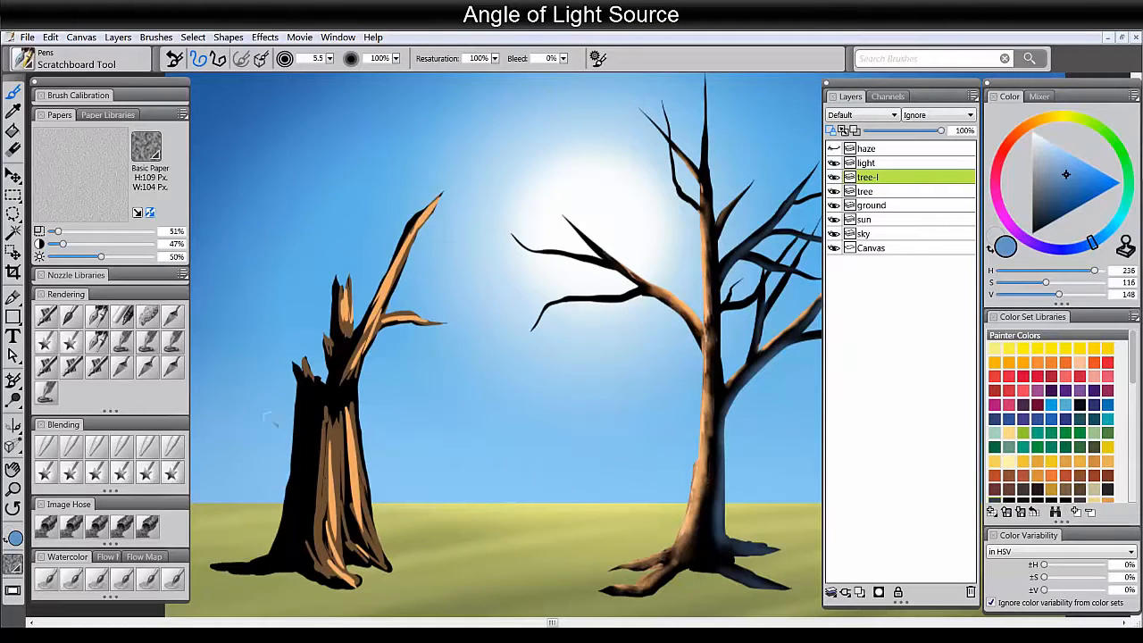
mouse_move(297, 384)
left_mouse_down()
mouse_move(292, 482)
mouse_move(300, 464)
left_mouse_up()
mouse_move(293, 477)
left_mouse_down()
mouse_move(275, 552)
mouse_move(223, 565)
left_mouse_up()
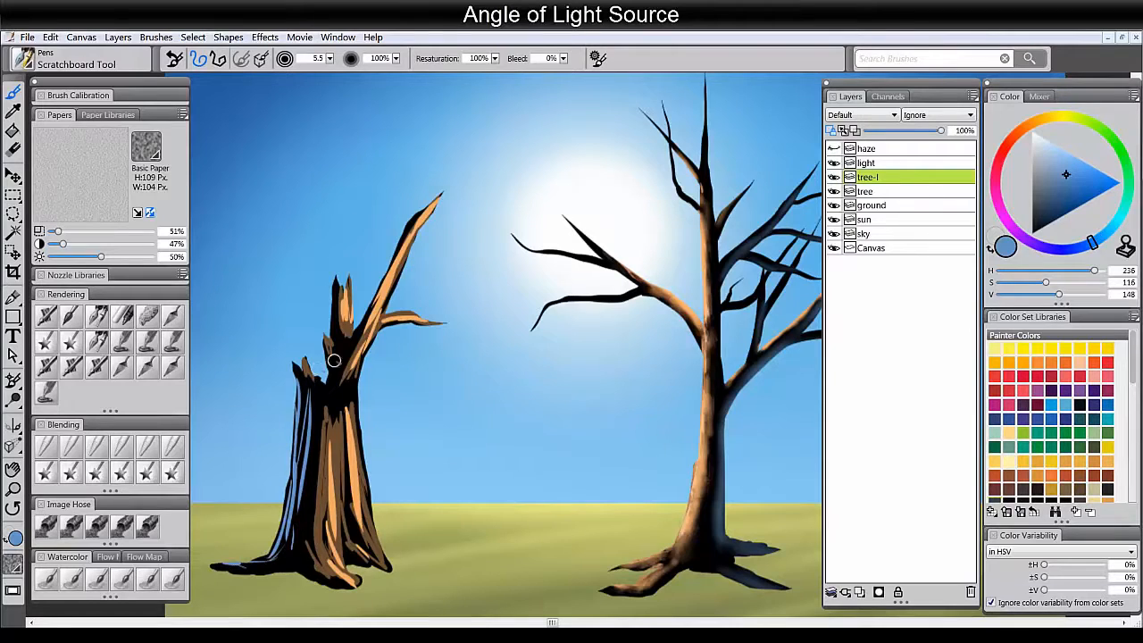
Blend the painted strokes on the broken trunk using an enlarged Coarse Oily Blender.
left_click(69, 443)
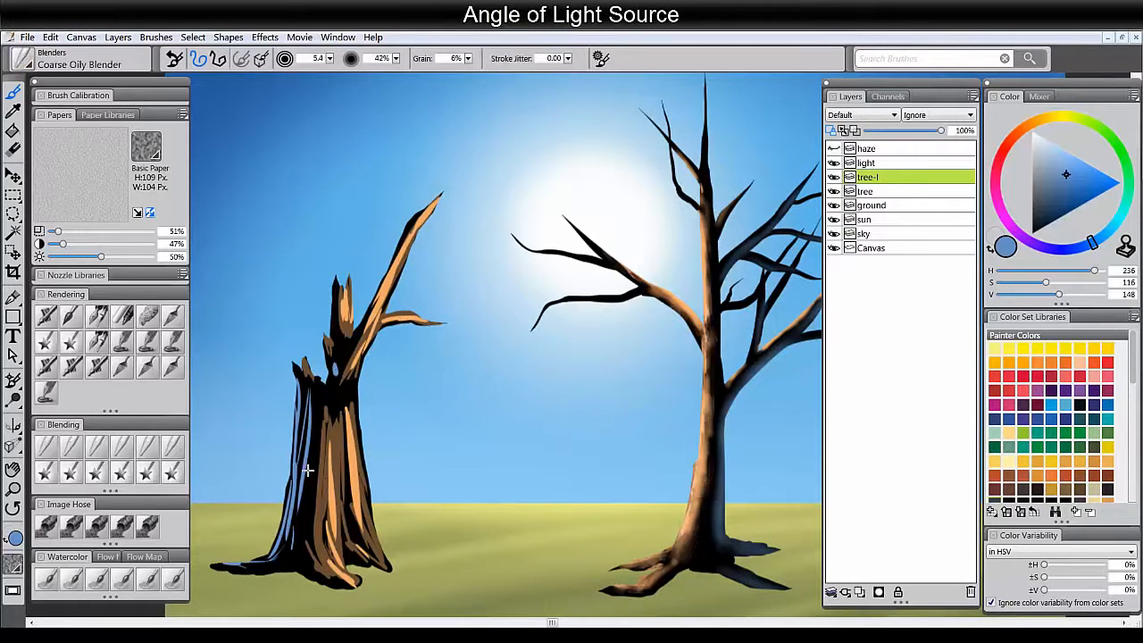
key("]")
mouse_move(307, 470)
left_mouse_down()
mouse_move(301, 500)
mouse_move(306, 403)
mouse_move(296, 526)
mouse_move(333, 550)
mouse_move(337, 458)
left_mouse_up()
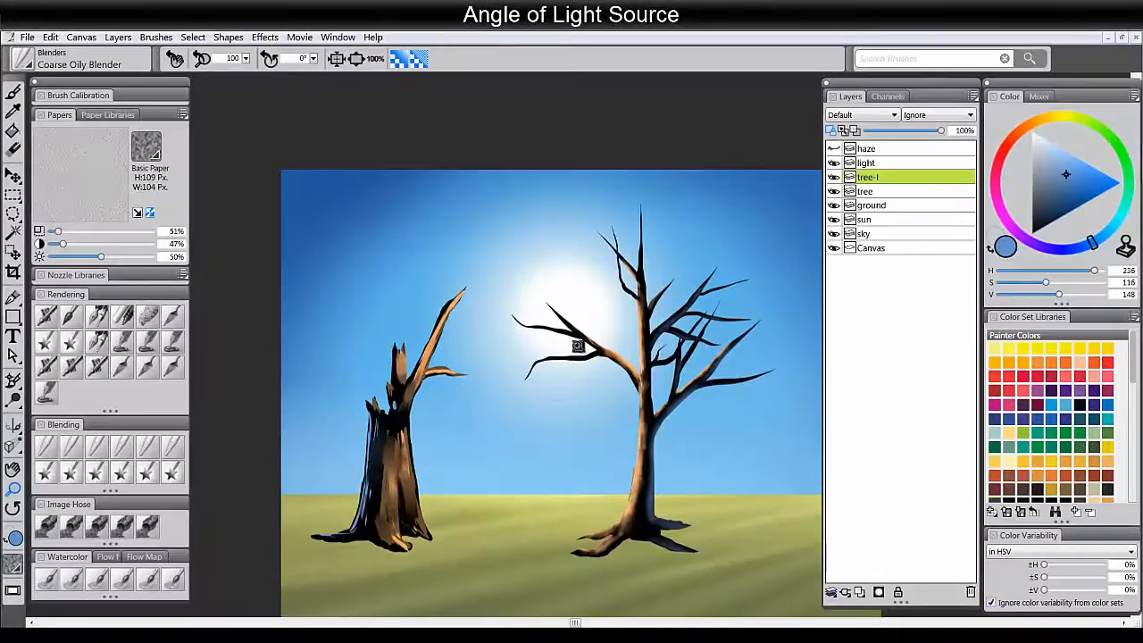
mouse_move(447, 429)
left_mouse_down()
mouse_move(467, 408)
mouse_move(507, 247)
left_mouse_up()
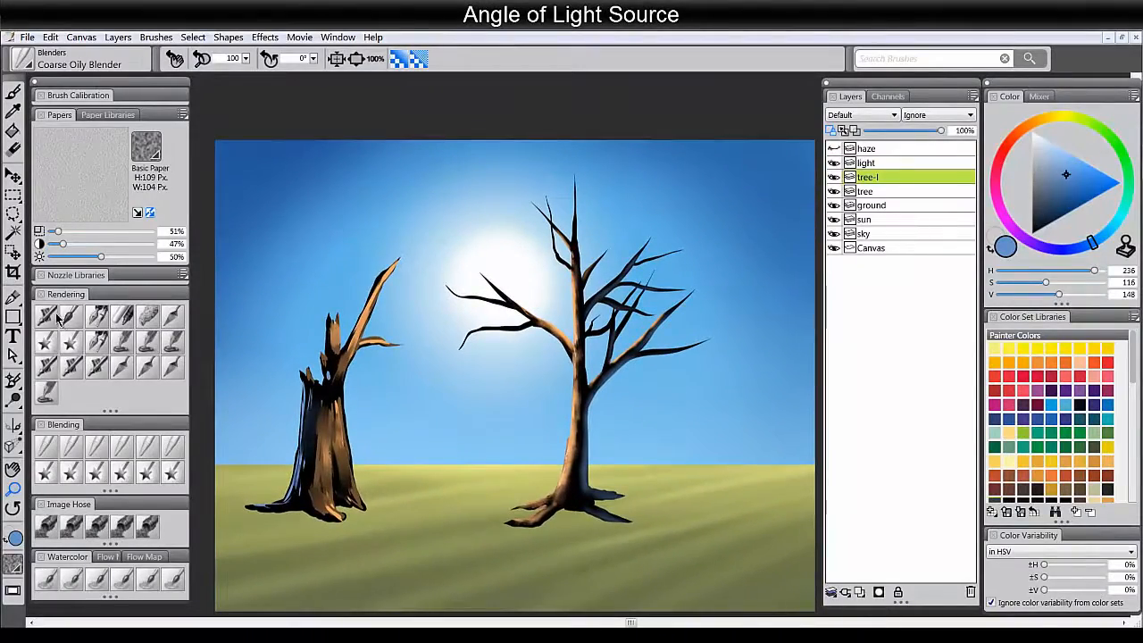
On a new layer, sketch a black sun symbol above the glow with the Scratchboard Tool and draw light rays toward both trees.
left_click(99, 318)
key("ctrl+shift+n")
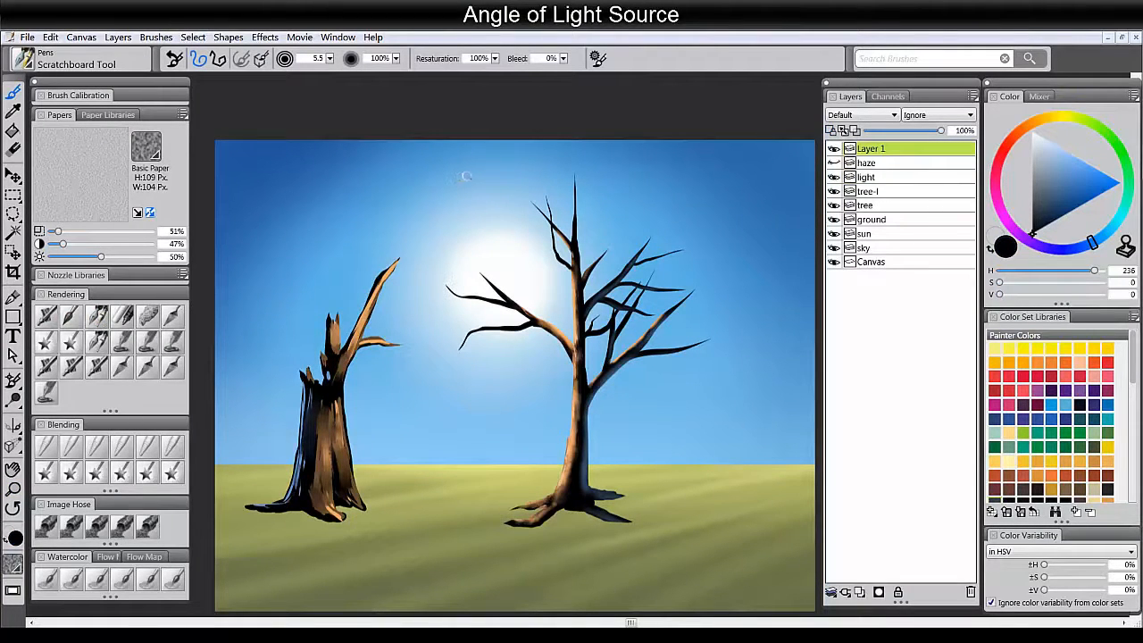
left_click_drag(487, 179, 479, 176)
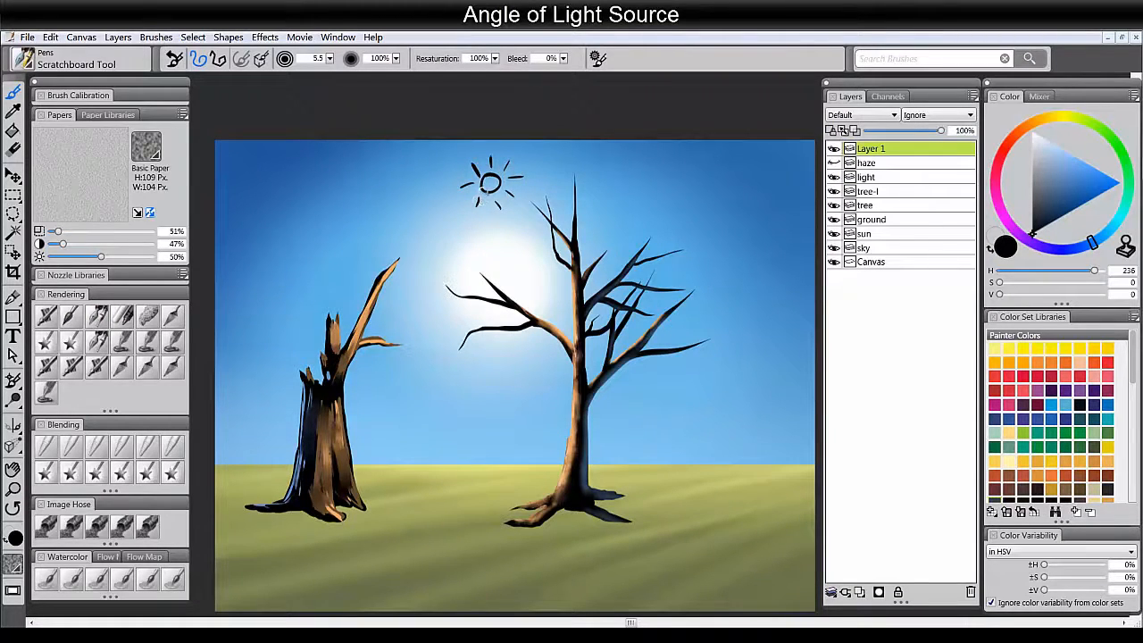
left_click_drag(480, 199, 333, 354)
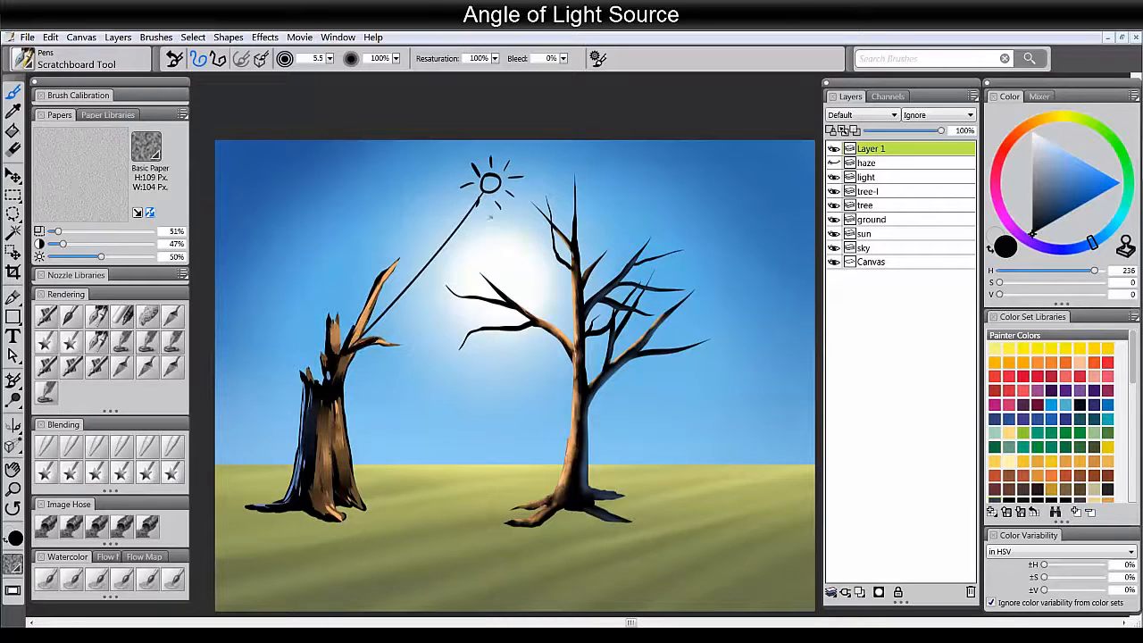
mouse_move(495, 197)
left_mouse_down()
mouse_move(527, 356)
mouse_move(533, 331)
left_mouse_up()
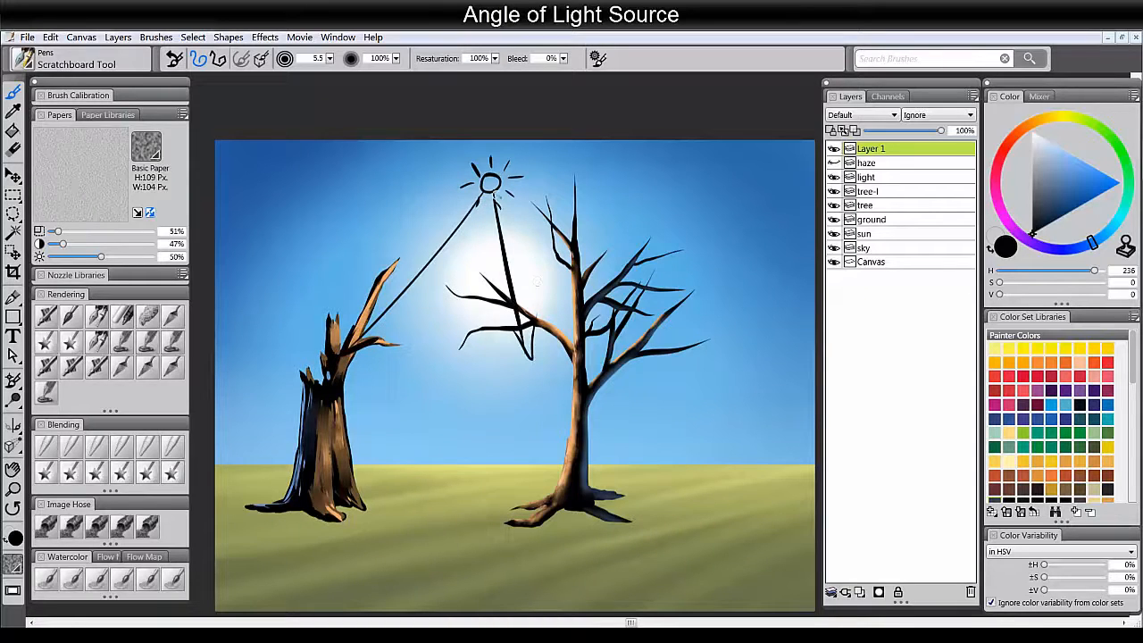
left_click_drag(497, 193, 565, 291)
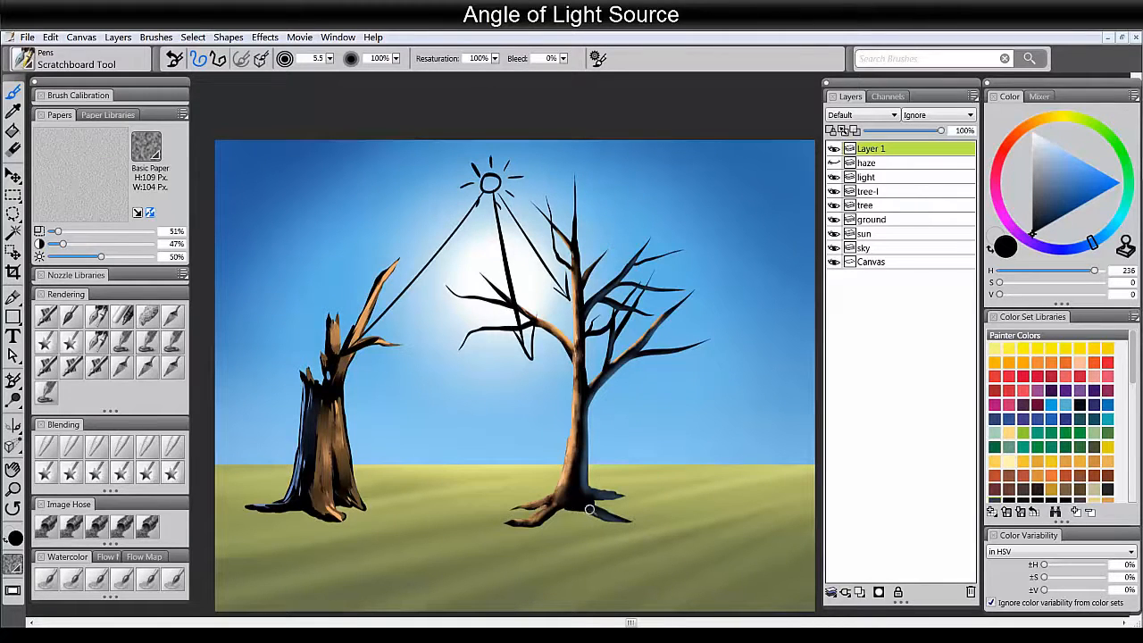
Draw the leafless tree's cast shadow in black across the ground, extending from its base away from the sun.
left_click_drag(571, 509, 721, 558)
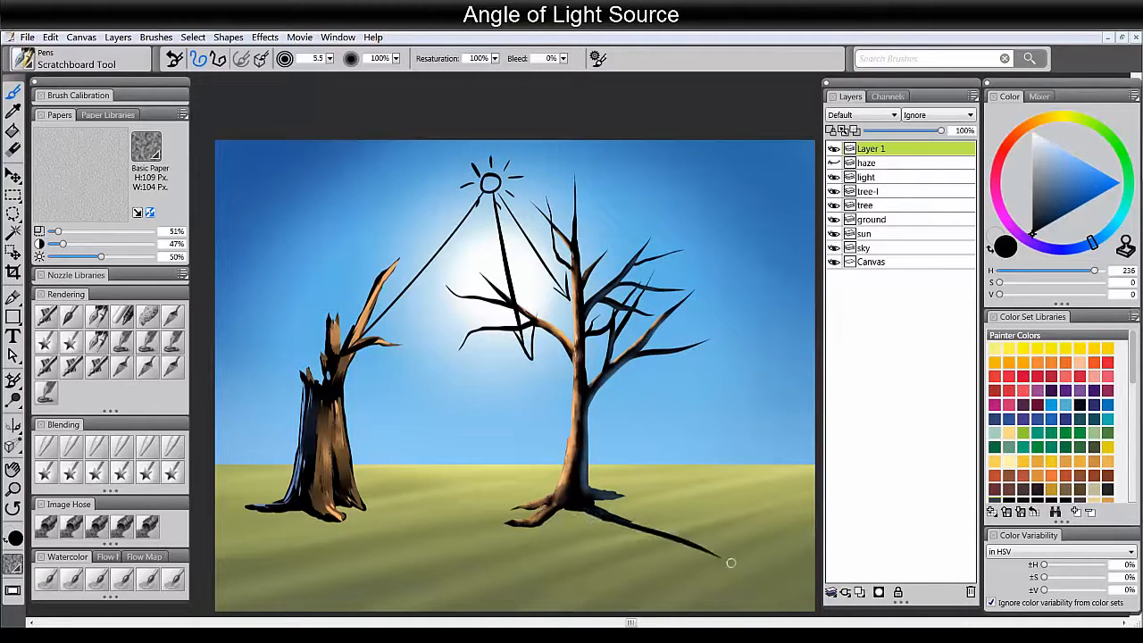
left_click_drag(588, 495, 725, 534)
left_click_drag(555, 506, 701, 569)
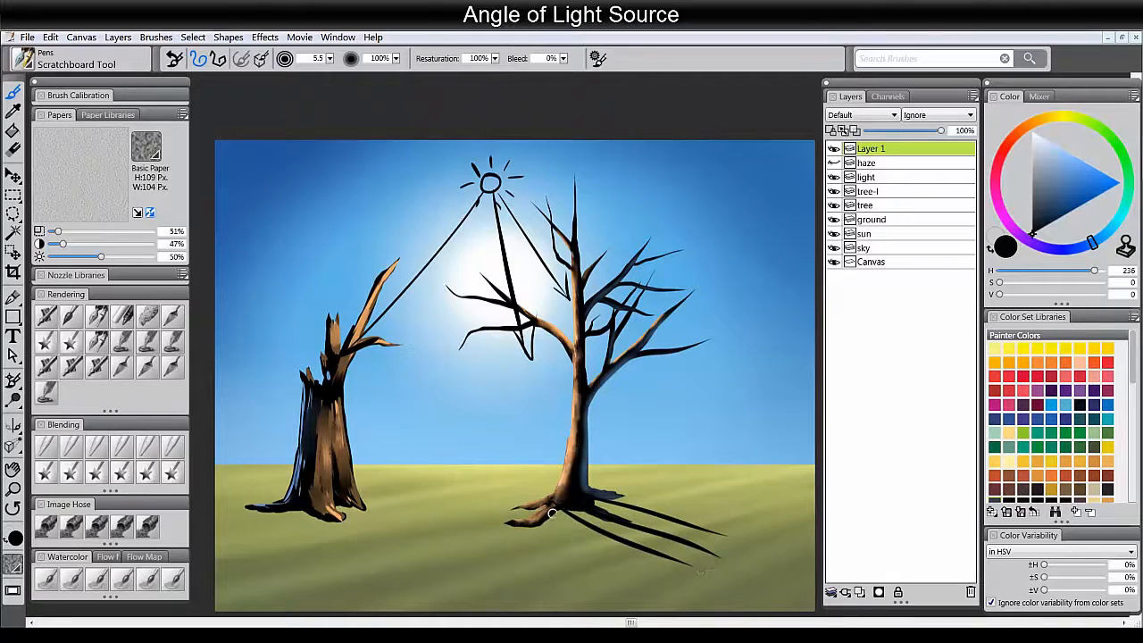
mouse_move(567, 511)
left_mouse_down()
mouse_move(699, 565)
mouse_move(750, 575)
mouse_move(765, 558)
left_mouse_up()
left_click_drag(589, 511, 780, 578)
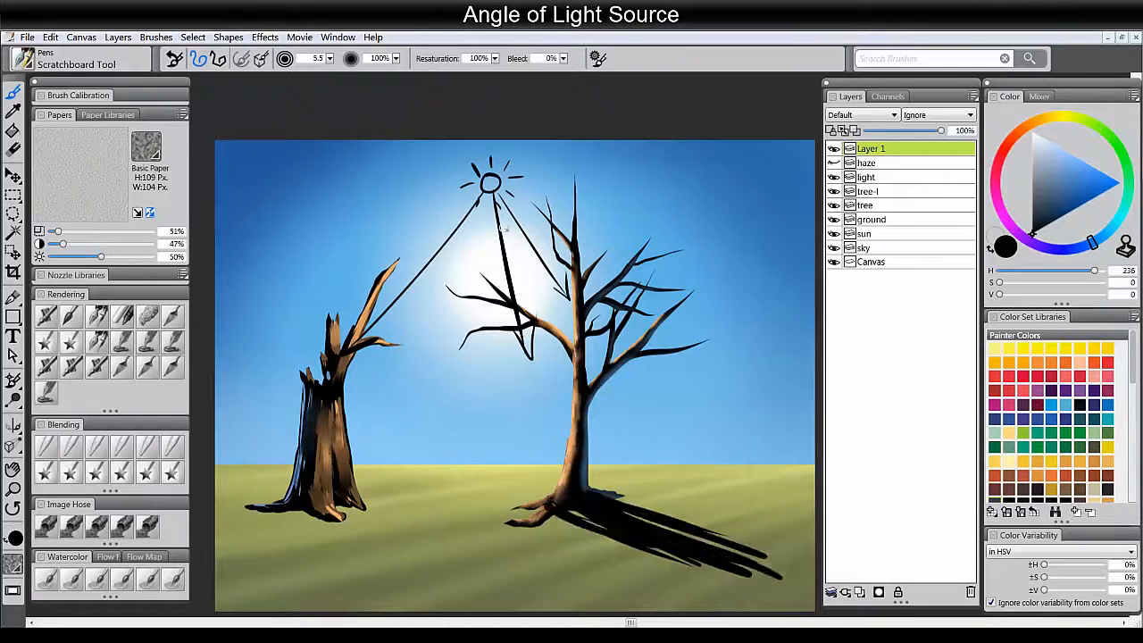
Draw the broken tree's black cast shadow across the ground from its base, following the light direction away from the sun.
mouse_move(505, 266)
left_mouse_down()
mouse_move(285, 505)
mouse_move(294, 491)
mouse_move(207, 551)
left_mouse_up()
mouse_move(284, 512)
left_mouse_down()
mouse_move(216, 553)
mouse_move(244, 542)
left_mouse_up()
mouse_move(335, 512)
left_mouse_down()
mouse_move(245, 558)
mouse_move(282, 546)
left_mouse_up()
left_click_drag(313, 526, 213, 574)
left_click_drag(268, 538, 213, 564)
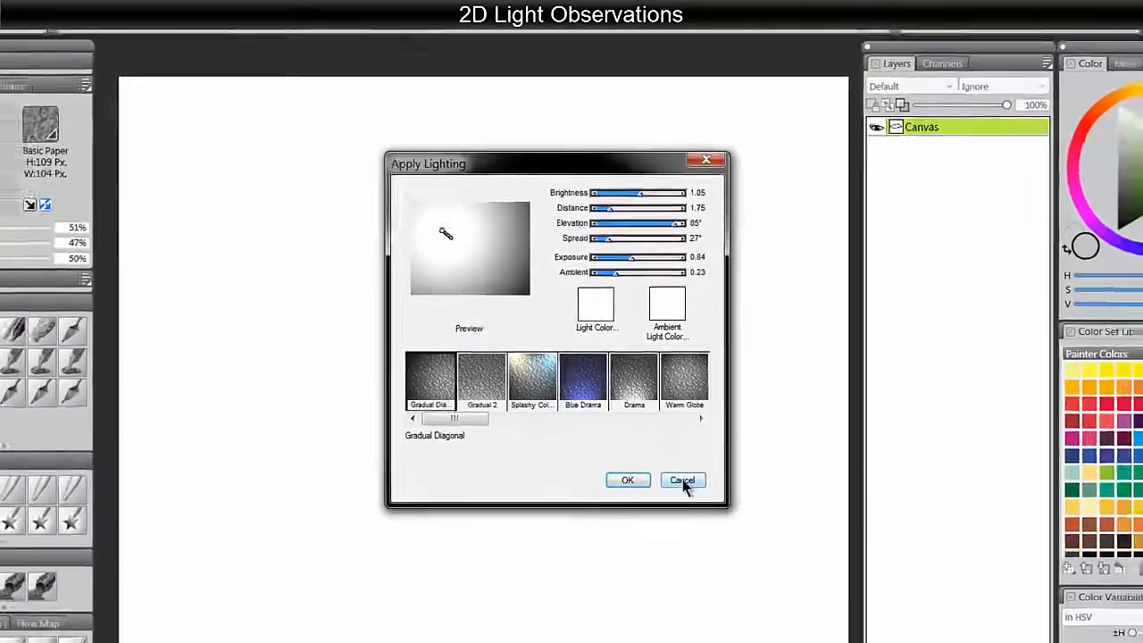
Close the current lighting settings and reopen the Apply Lighting surface control effect for the blank canvas.
left_click(683, 481)
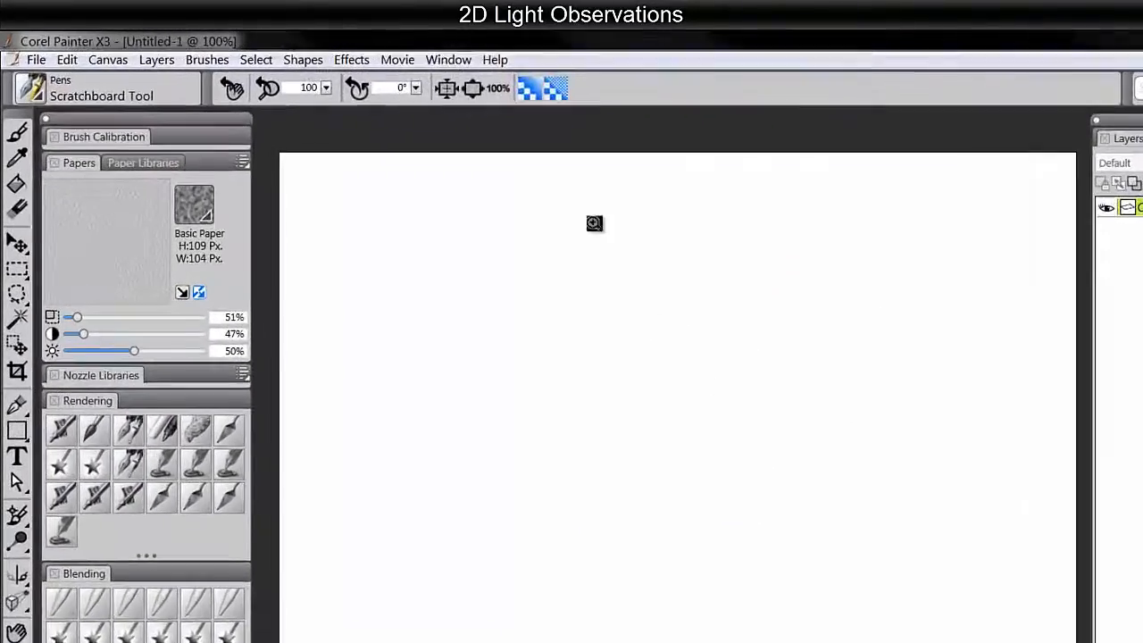
left_click(357, 60)
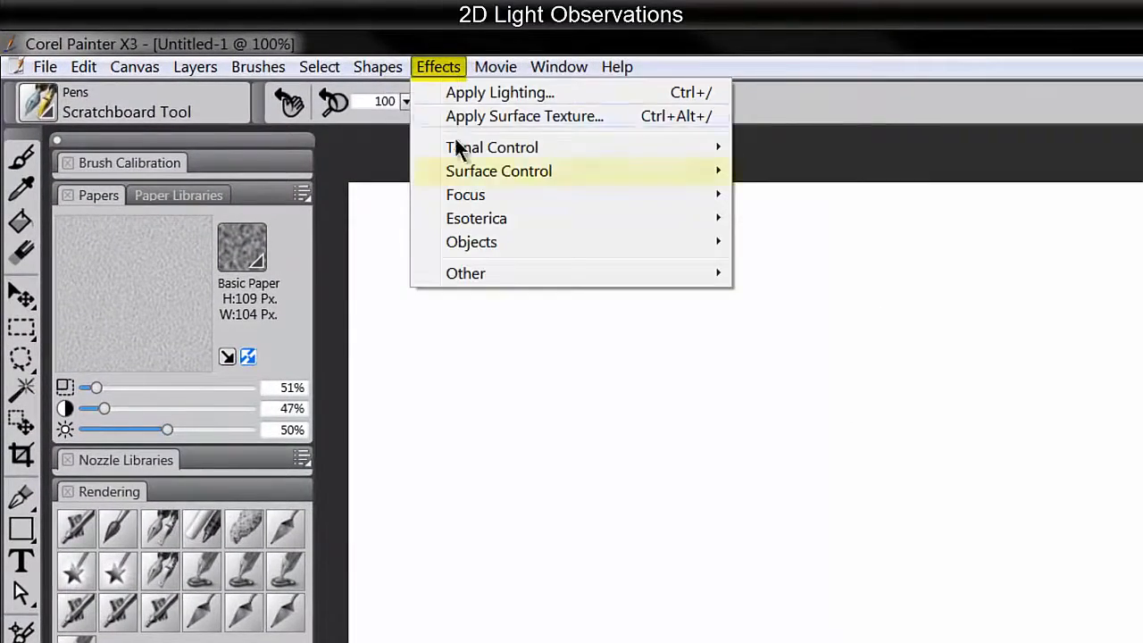
mouse_move(559, 176)
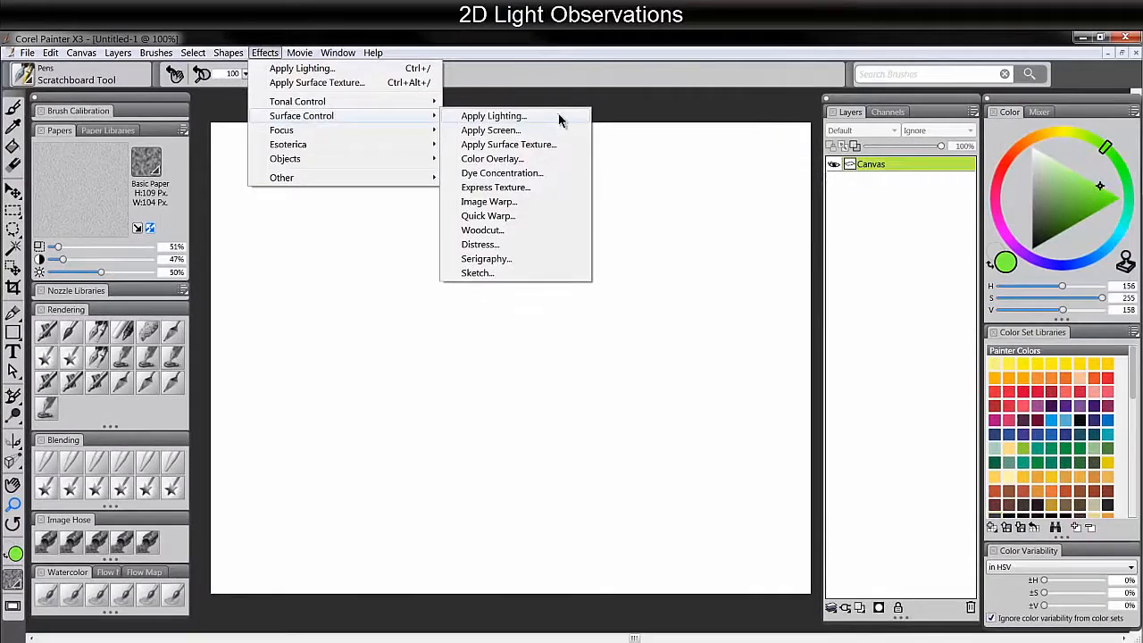
left_click(559, 119)
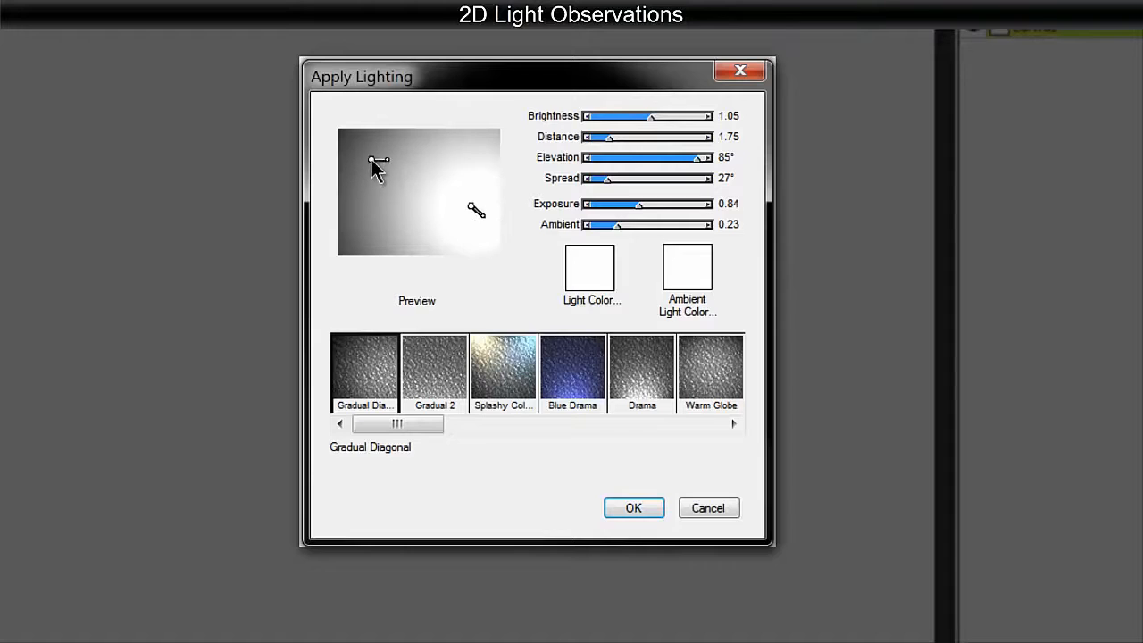
Delete the upper-left light from the lighting preview and move the remaining light near the preview's centre.
left_click(372, 163)
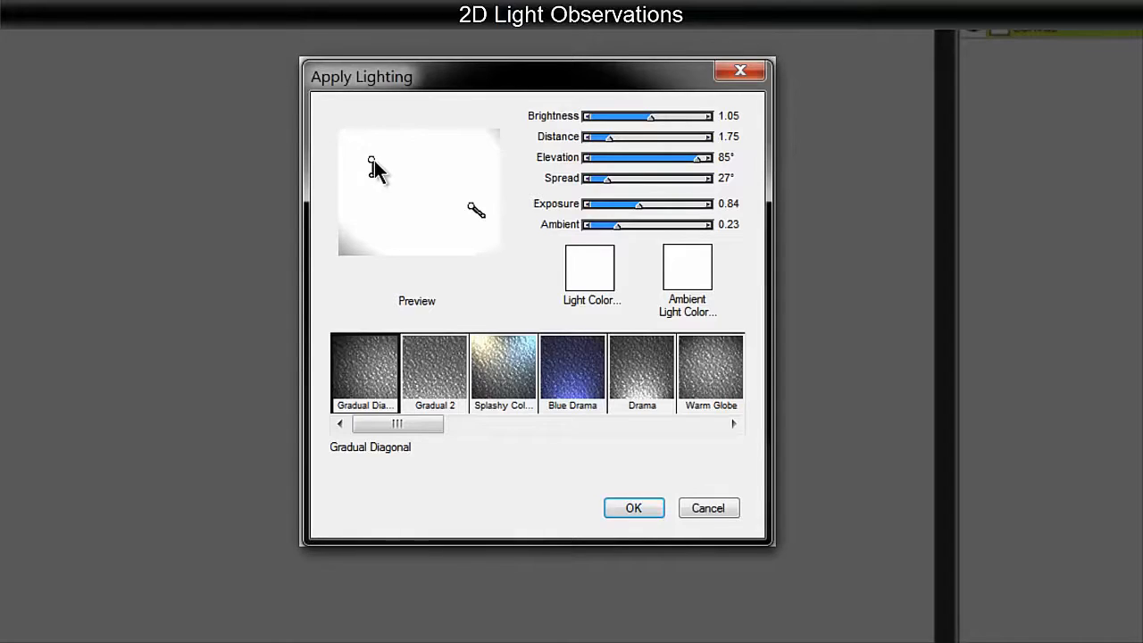
key("Delete")
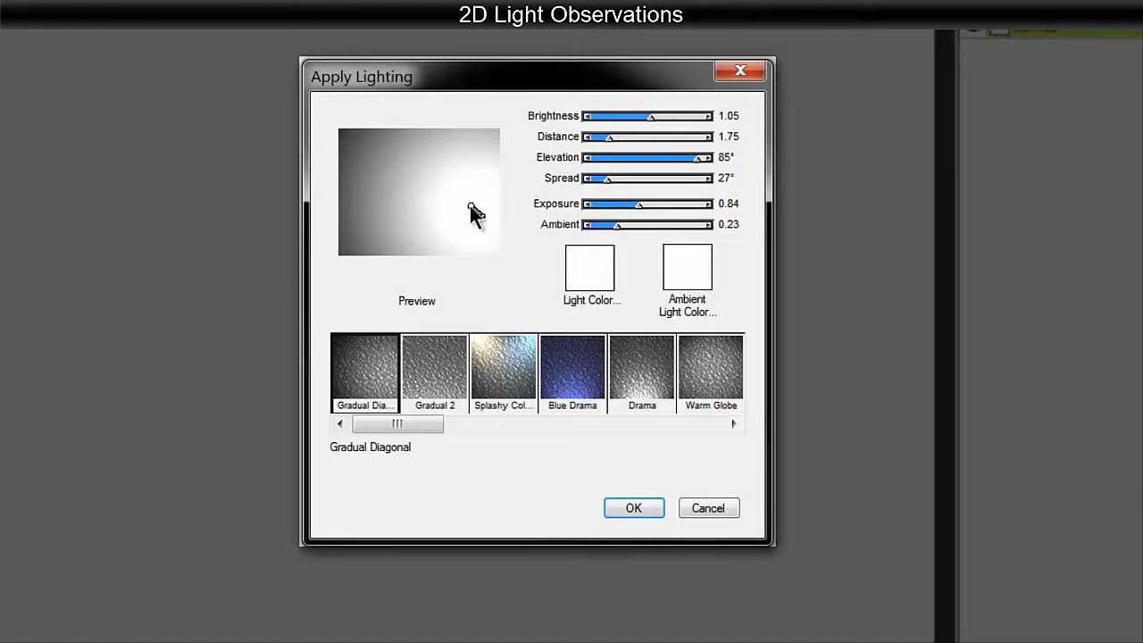
mouse_move(470, 204)
left_mouse_down()
mouse_move(378, 165)
mouse_move(391, 184)
mouse_move(404, 187)
mouse_move(403, 175)
left_mouse_up()
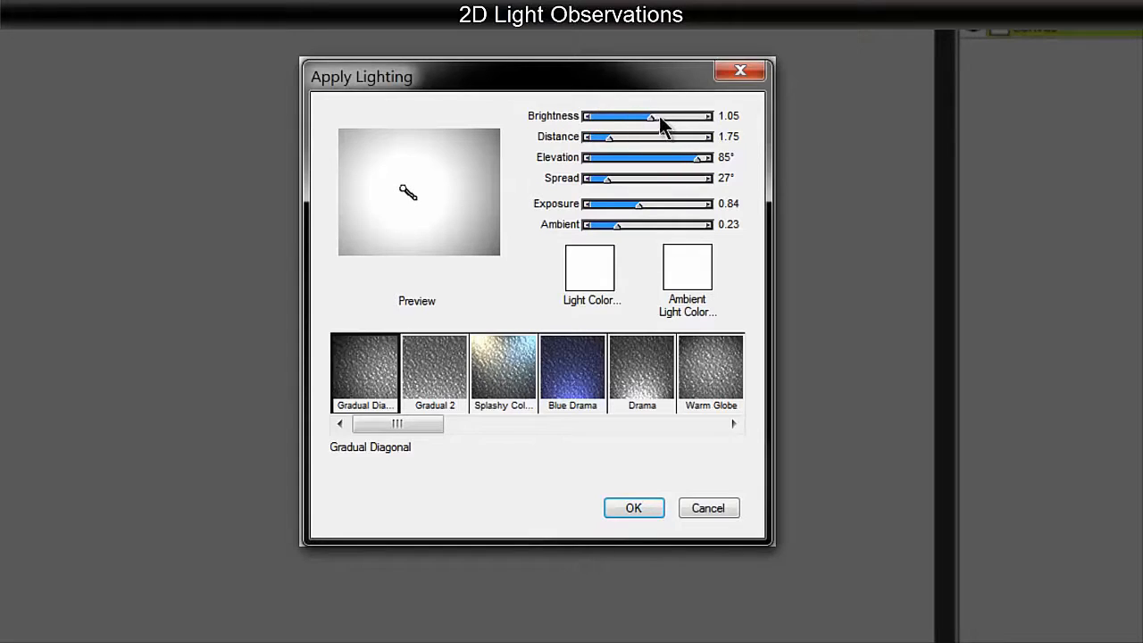
Set the light's brightness to 1.11 and distance to 0.44, and reposition its spot up and to the right in the preview.
left_click_drag(650, 119, 596, 139)
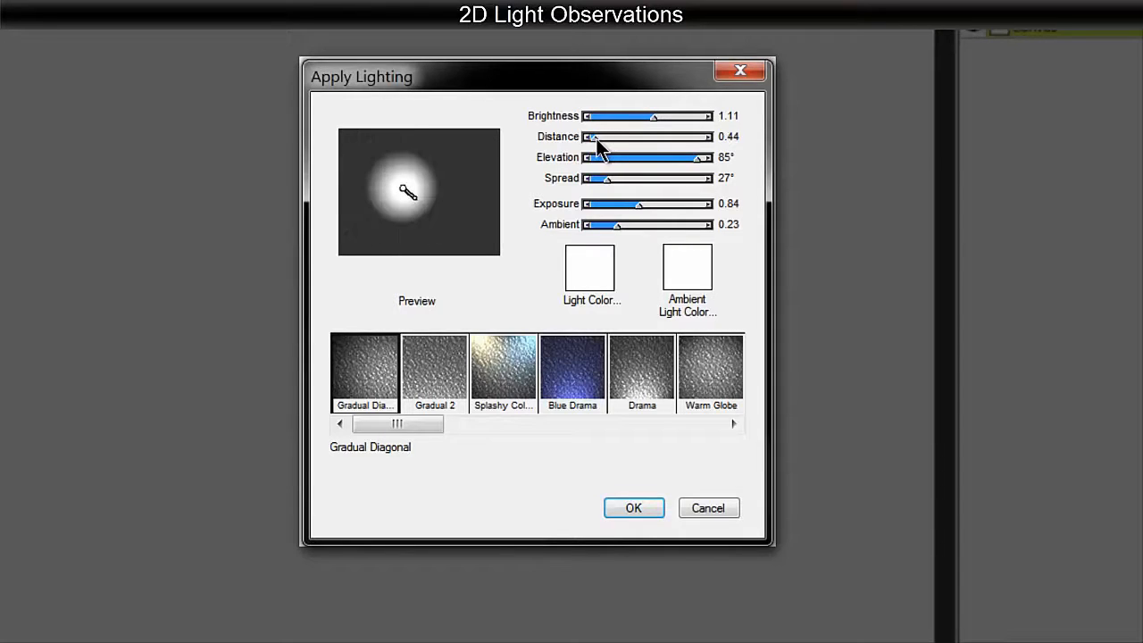
left_click_drag(401, 191, 455, 175)
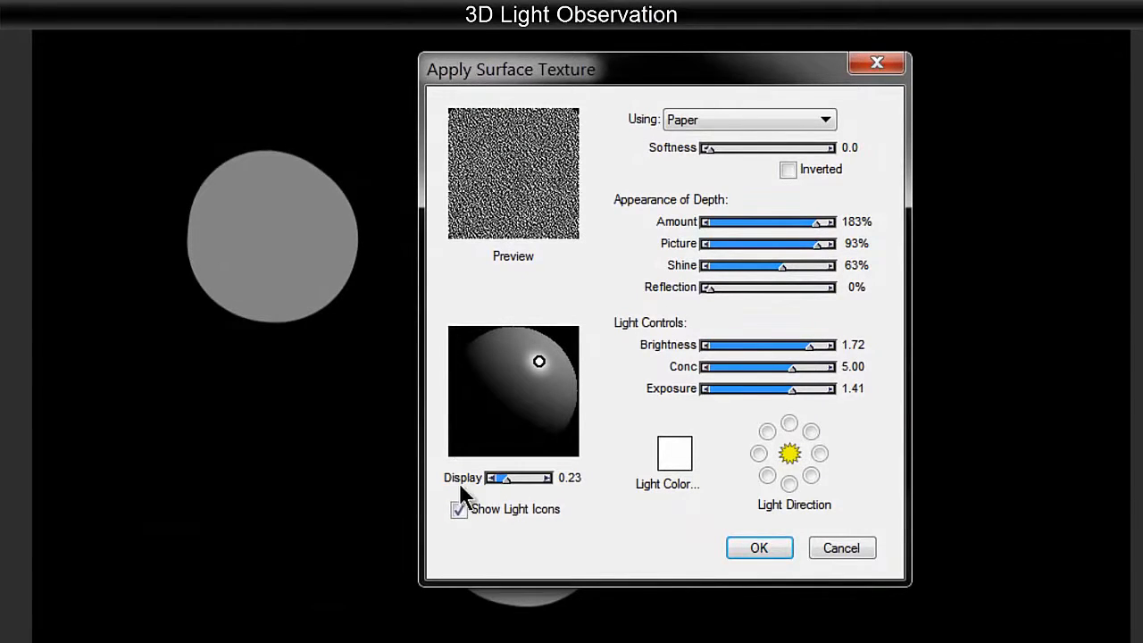
Try moving the light on the preview sphere, cancel the change, and reopen the Apply Surface Texture effect for Layer 3.
mouse_move(544, 358)
left_mouse_down()
mouse_move(538, 348)
mouse_move(526, 374)
mouse_move(495, 365)
left_mouse_up()
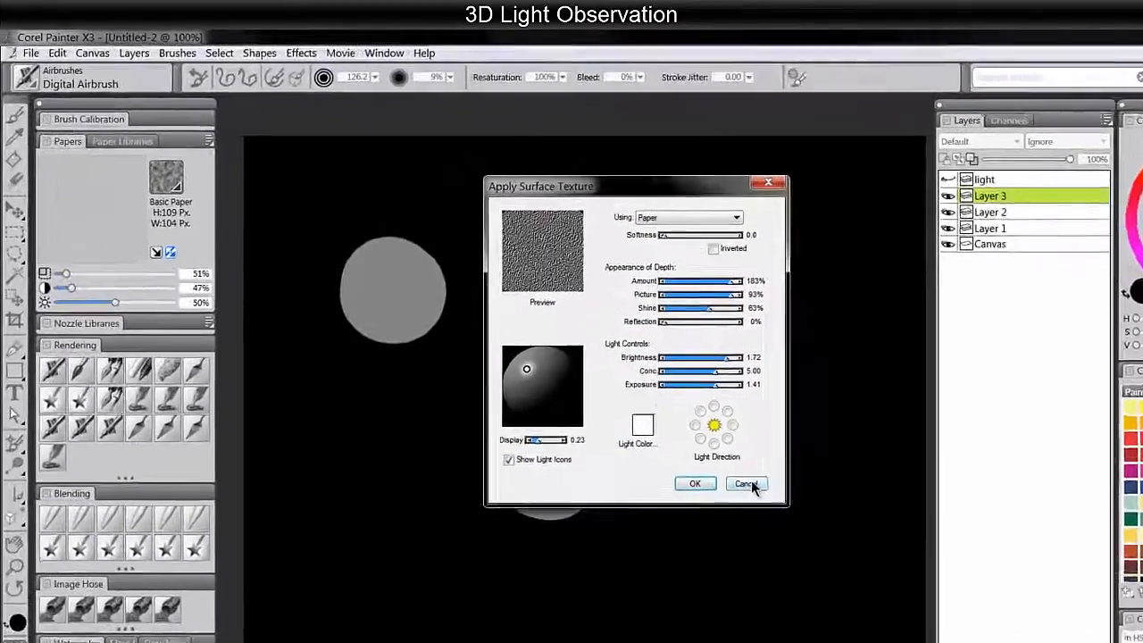
left_click(810, 528)
left_click(465, 65)
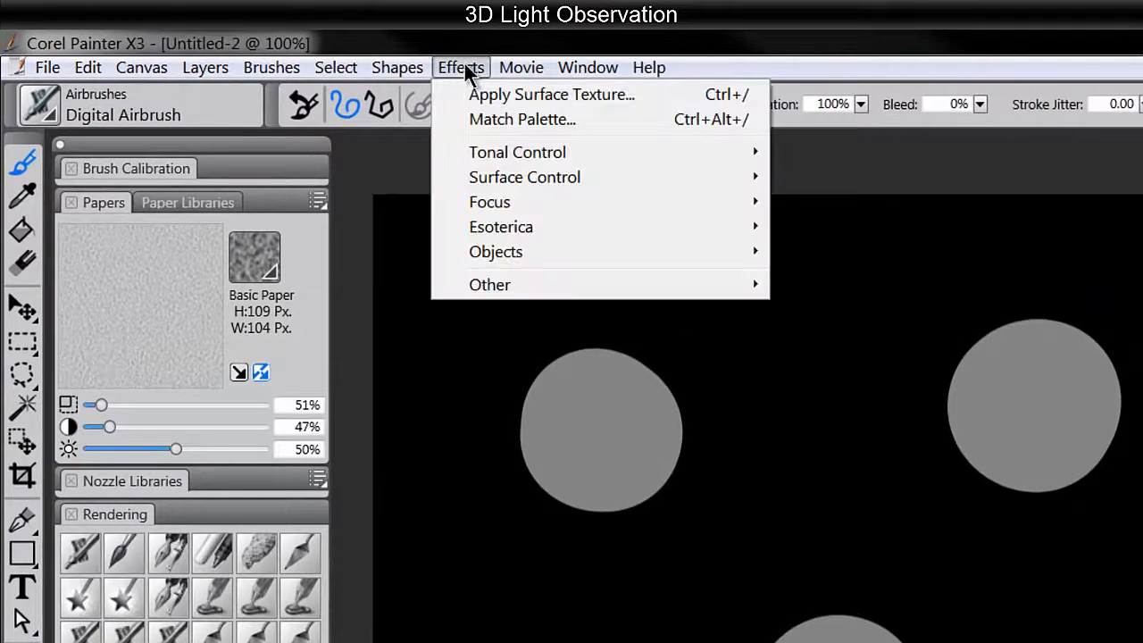
mouse_move(525, 176)
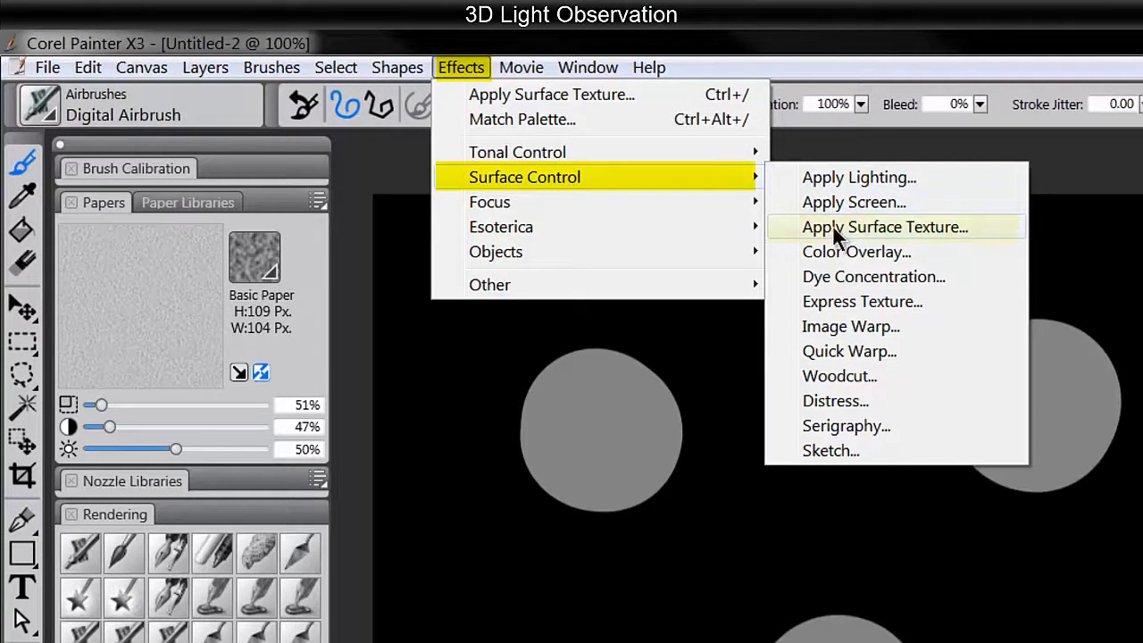
left_click(895, 222)
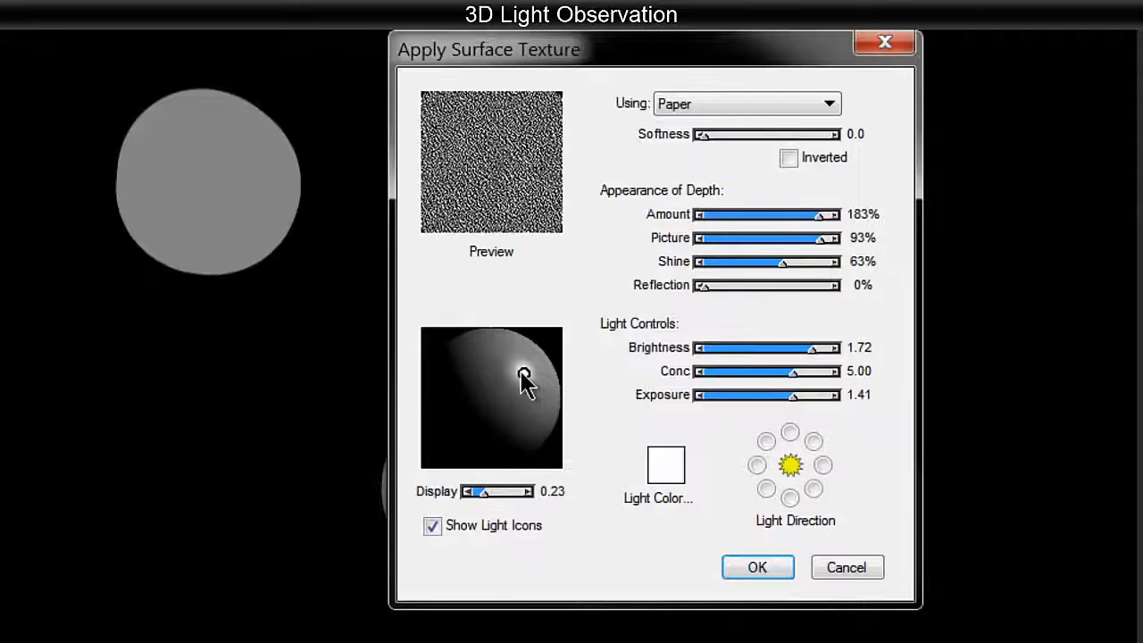
Place the light at the preview sphere's upper right and set Brightness to 1.68, Conc to 3.00 and Exposure to 1.40.
left_click_drag(877, 602, 836, 586)
left_click_drag(478, 361, 518, 363)
left_click_drag(793, 371, 764, 373)
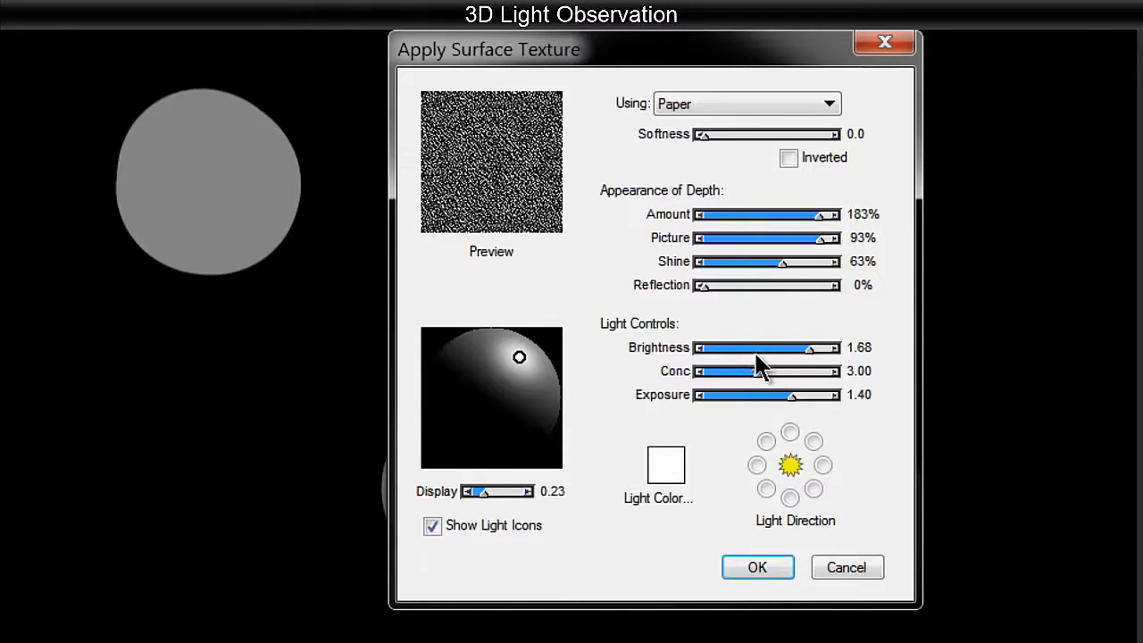
Add a second light at the preview sphere's lower left and color it light blue with Red 148, Green 188, Blue 243.
left_click(447, 436)
mouse_move(447, 445)
left_mouse_down()
mouse_move(446, 458)
mouse_move(458, 449)
left_mouse_up()
left_click(665, 472)
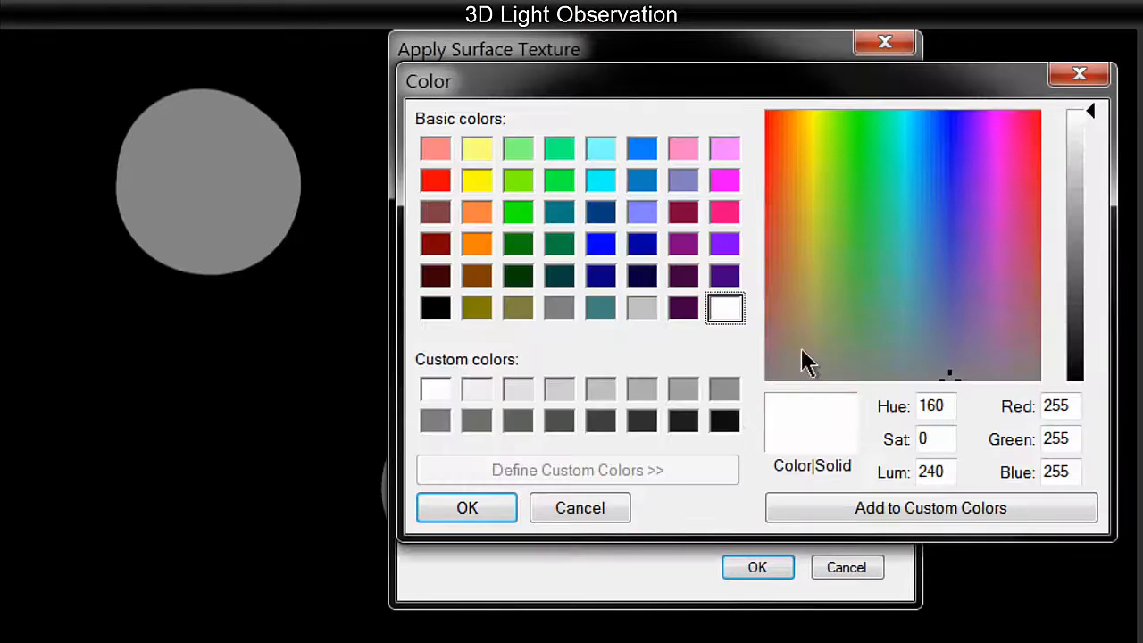
left_click_drag(936, 187, 931, 162)
left_click(1080, 175)
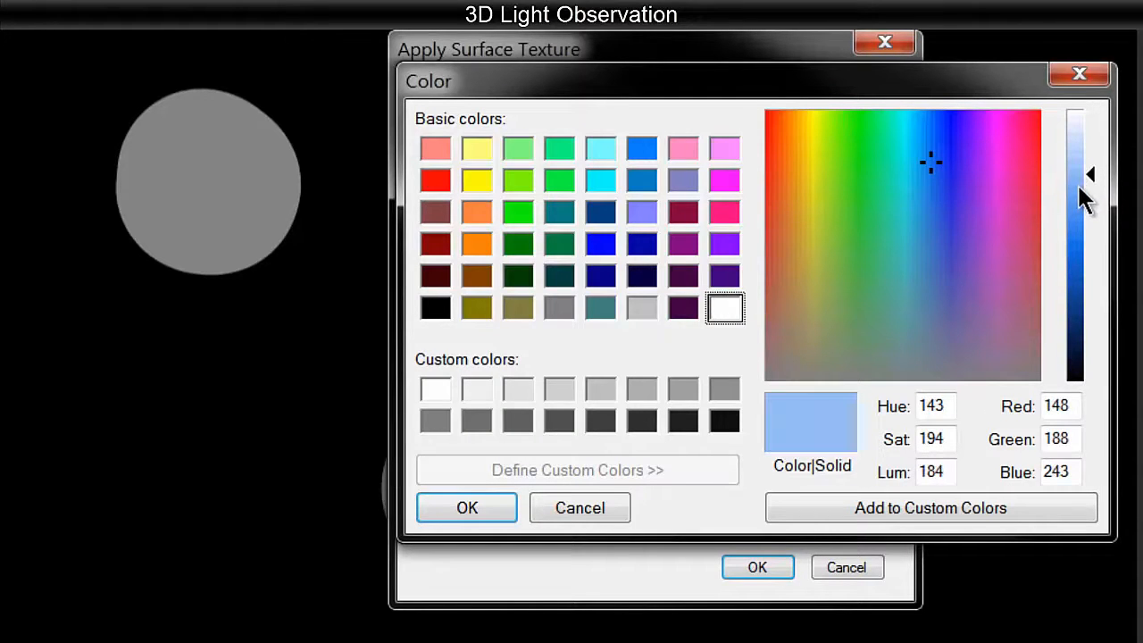
left_click(464, 507)
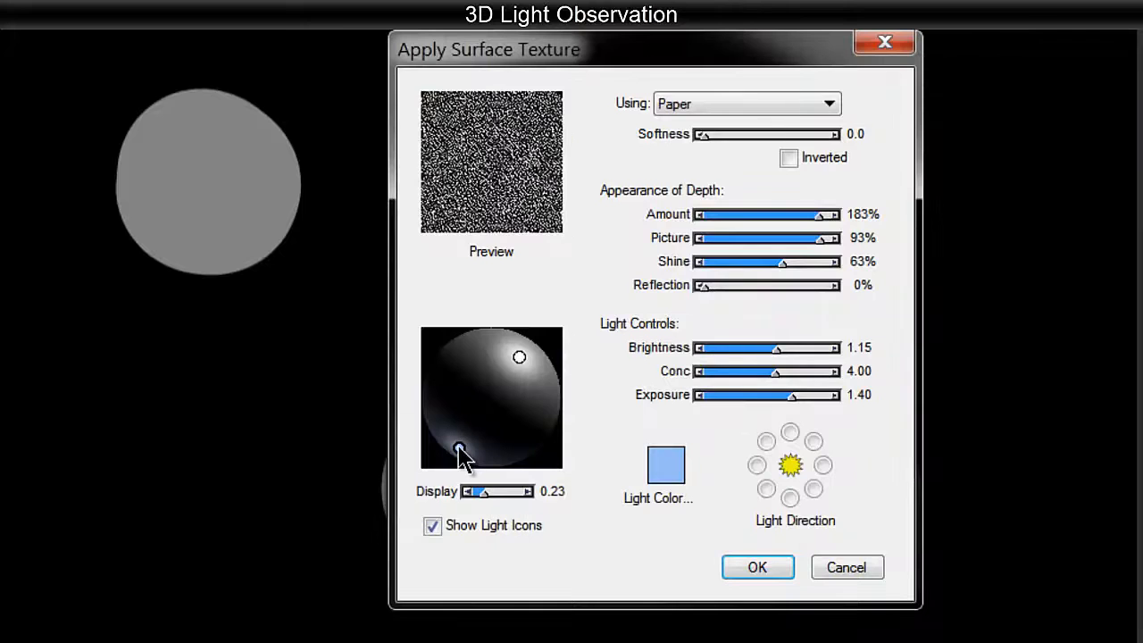
Move the blue light closer to the preview sphere's lower-left edge, set Display to 0.31, and discard the surface texture settings.
left_click_drag(468, 448, 441, 435)
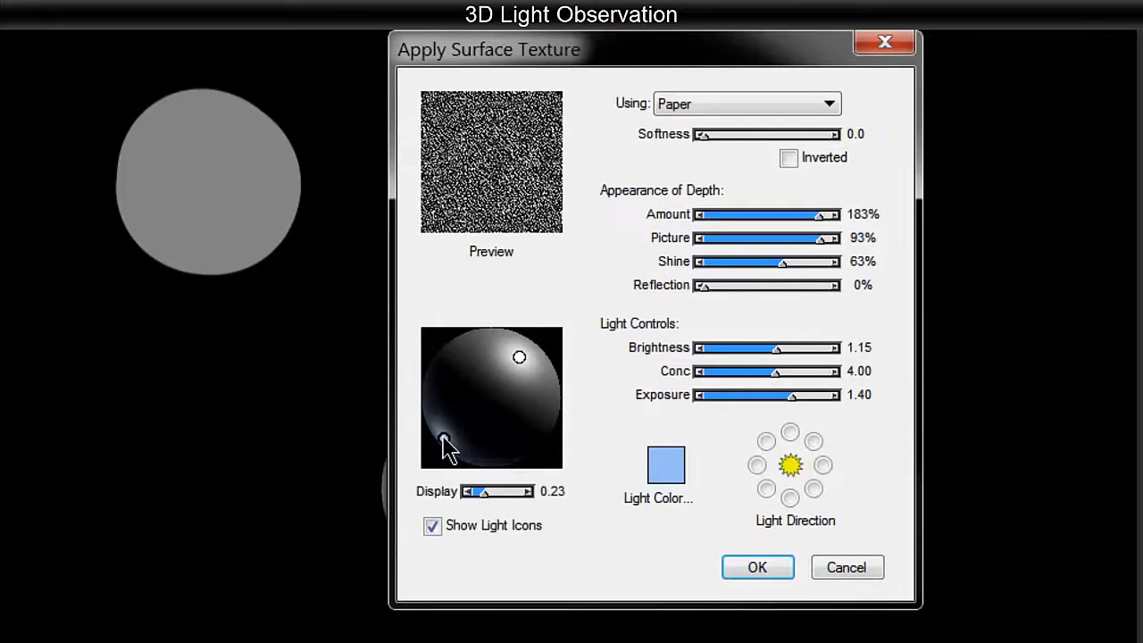
left_click_drag(490, 494, 486, 494)
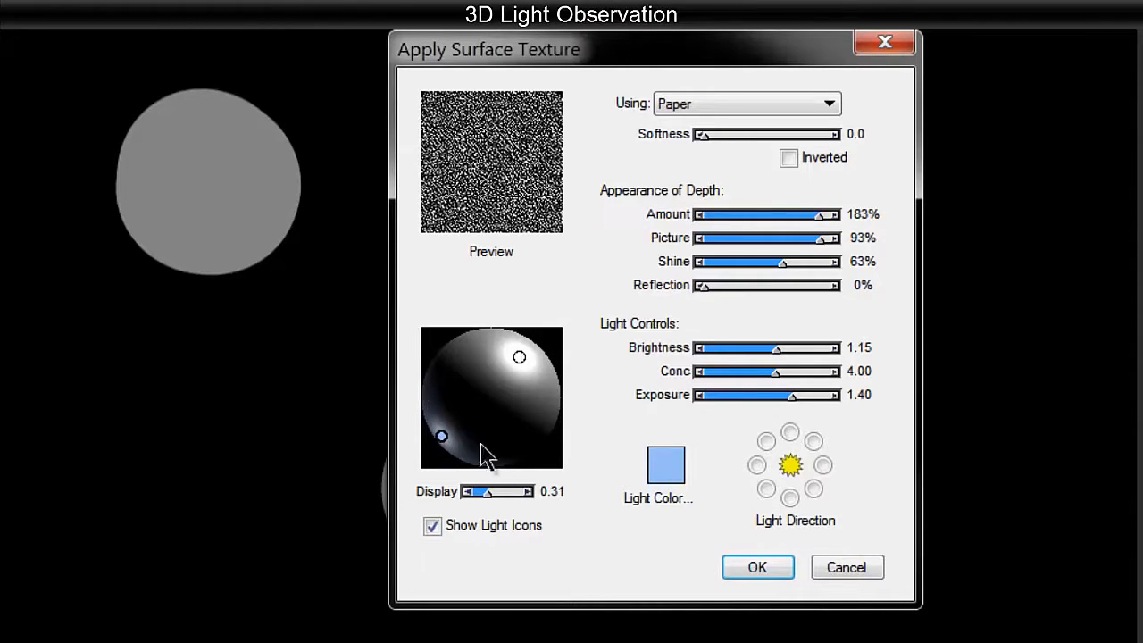
left_click(845, 567)
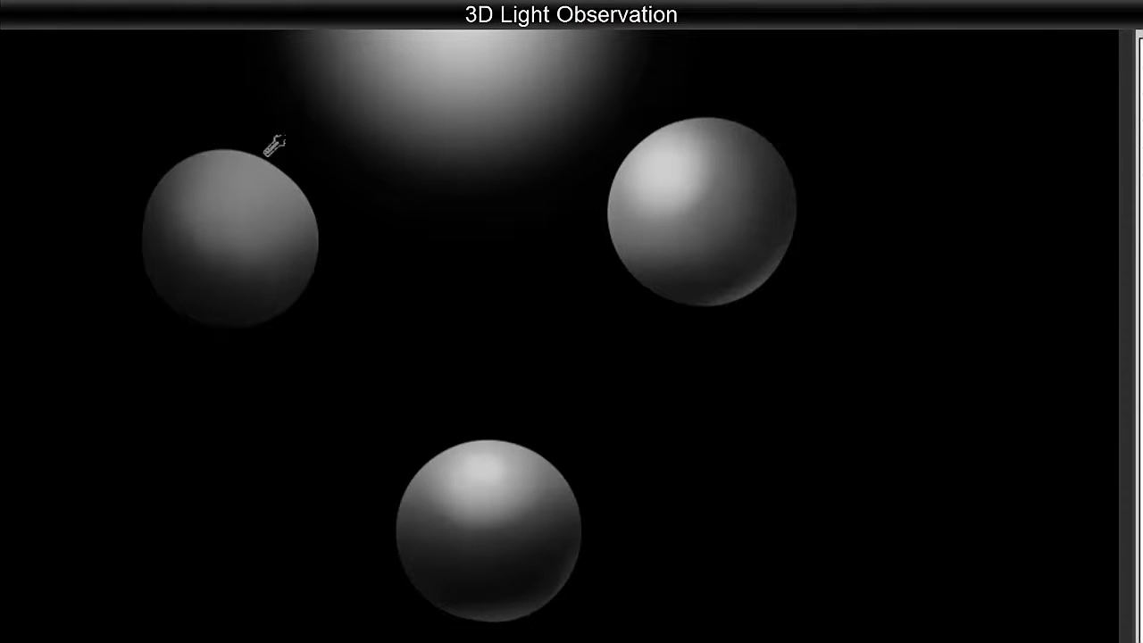
Paint a highlight on the canvas's upper-left sphere and darken the lower part of the gray rectangle.
left_click_drag(240, 201, 273, 189)
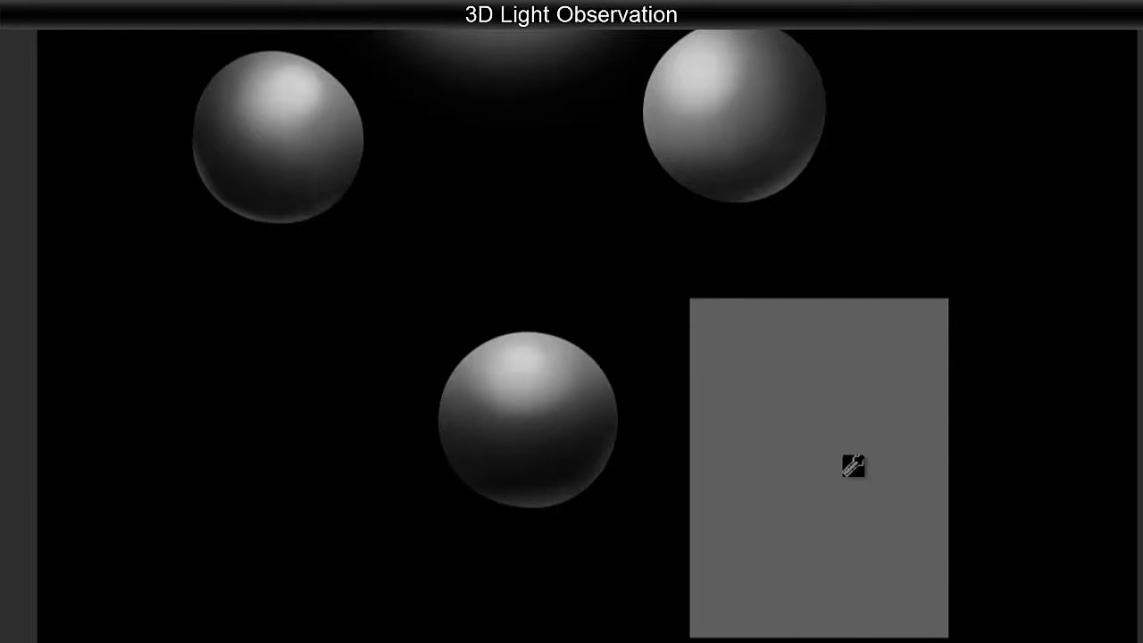
mouse_move(857, 555)
left_mouse_down()
mouse_move(679, 642)
mouse_move(559, 629)
mouse_move(702, 518)
mouse_move(929, 440)
left_mouse_up()
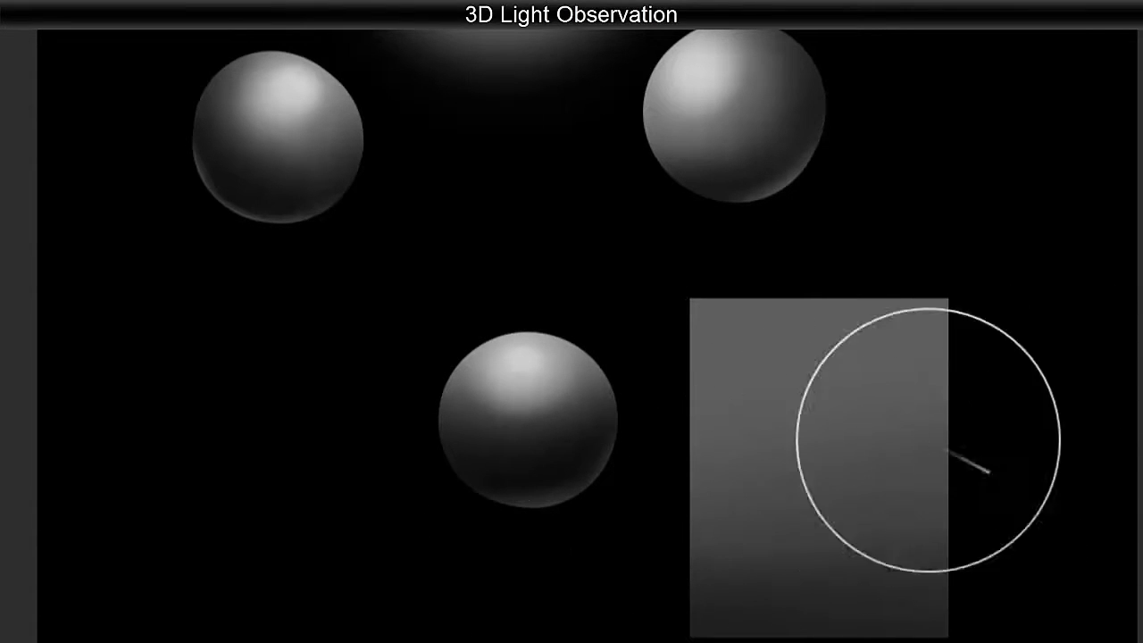
Sample a light gray from the upper-right sphere and paint the rectangle's upper area lighter, with a highlight near its upper-left corner, reducing the brush size.
left_click(725, 76, "alt")
left_click_drag(734, 329, 880, 308)
key("bracketleft")
key("bracketleft")
key("bracketleft")
key("bracketleft")
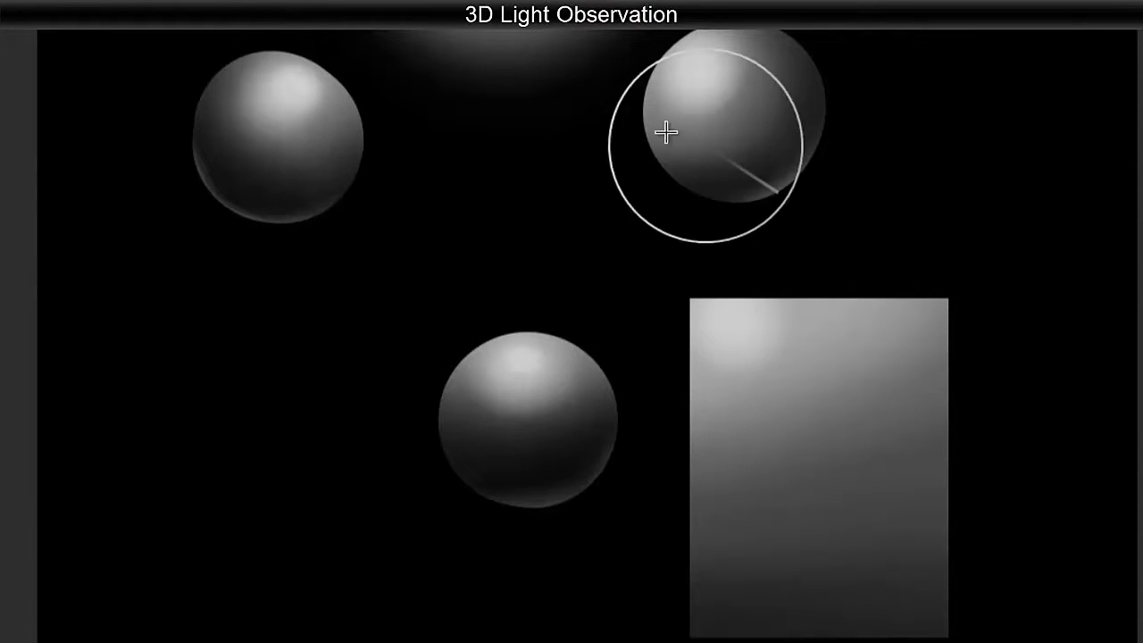
Carve away the shaded rectangle's corners and lower part into a round shape, smoothing the outline with a smaller brush.
left_click_drag(591, 202, 655, 301)
left_click_drag(1065, 205, 1000, 310)
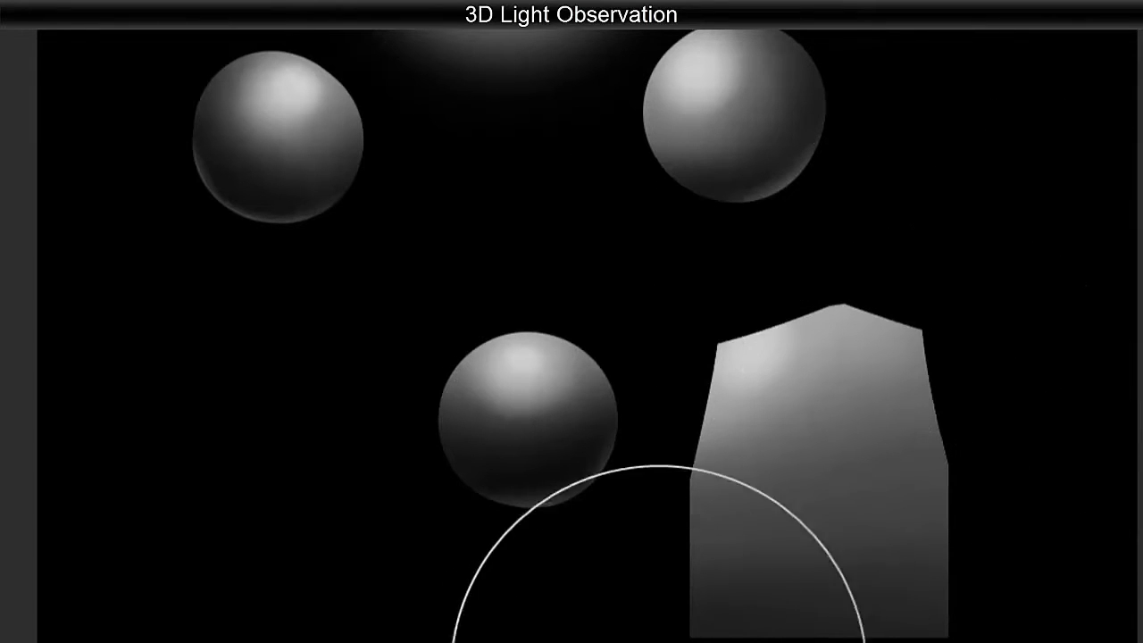
left_click_drag(661, 642, 750, 642)
mouse_move(1018, 642)
left_mouse_down()
mouse_move(973, 614)
mouse_move(801, 635)
mouse_move(889, 613)
left_mouse_up()
left_click_drag(1058, 604, 998, 577)
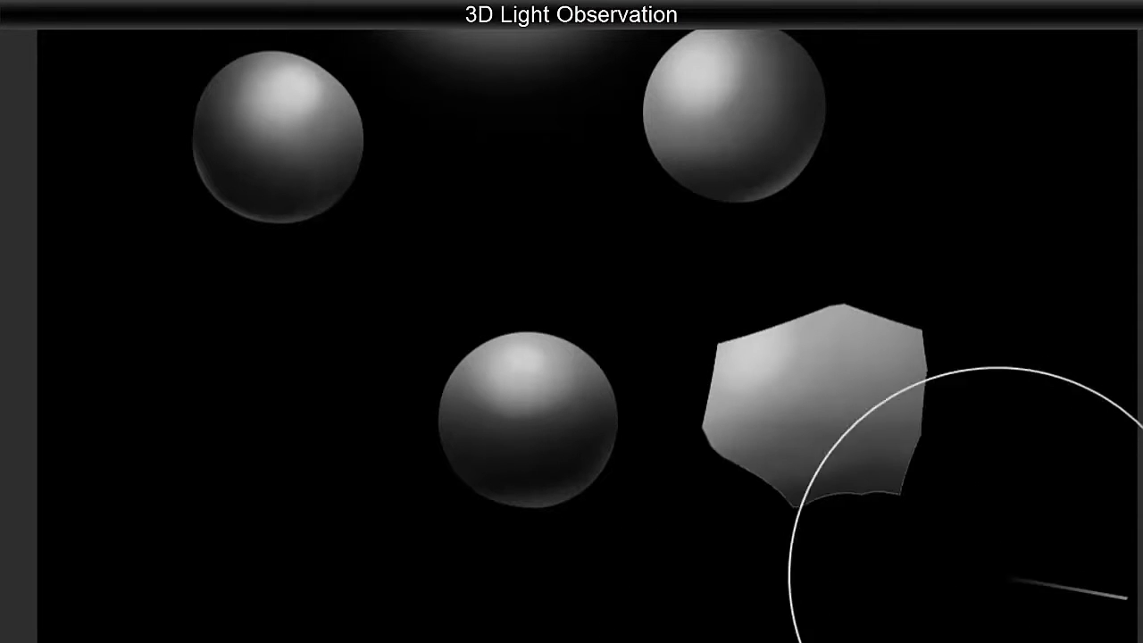
key("[")
mouse_move(775, 329)
left_mouse_down()
mouse_move(735, 380)
mouse_move(732, 466)
mouse_move(814, 522)
mouse_move(769, 514)
mouse_move(720, 482)
mouse_move(877, 499)
mouse_move(838, 513)
mouse_move(958, 393)
mouse_move(906, 325)
mouse_move(913, 336)
mouse_move(838, 291)
mouse_move(903, 343)
mouse_move(784, 303)
mouse_move(706, 351)
mouse_move(731, 467)
mouse_move(840, 523)
mouse_move(807, 528)
mouse_move(899, 505)
mouse_move(943, 426)
mouse_move(889, 327)
mouse_move(929, 376)
mouse_move(878, 507)
mouse_move(792, 540)
mouse_move(757, 511)
mouse_move(720, 421)
mouse_move(768, 320)
mouse_move(874, 302)
mouse_move(898, 327)
mouse_move(878, 533)
mouse_move(859, 520)
mouse_move(735, 503)
left_mouse_up()
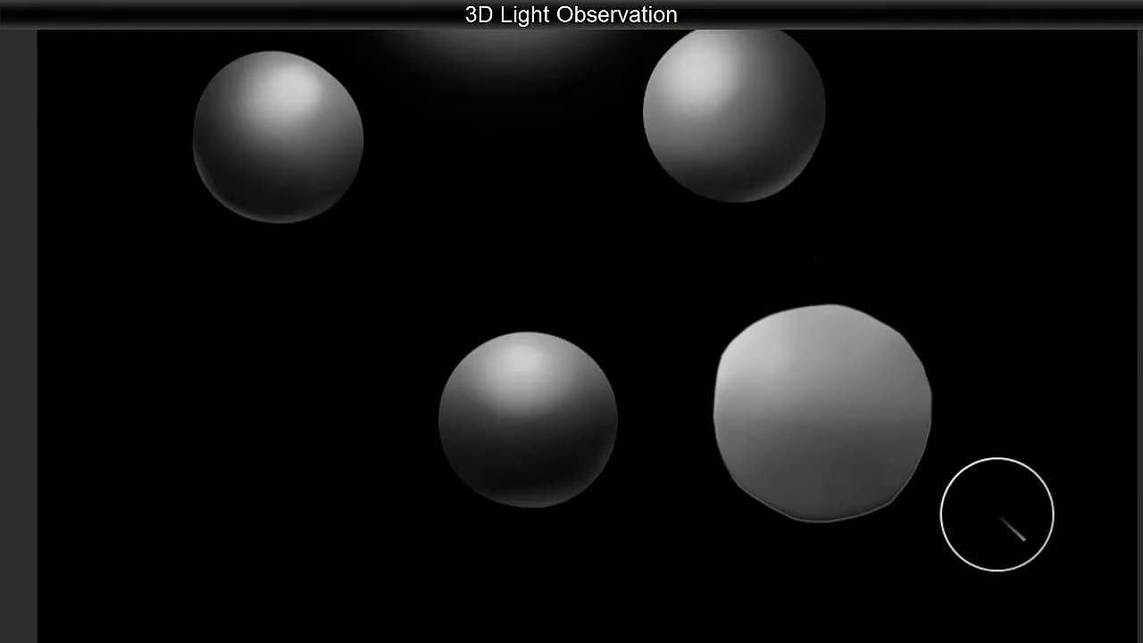